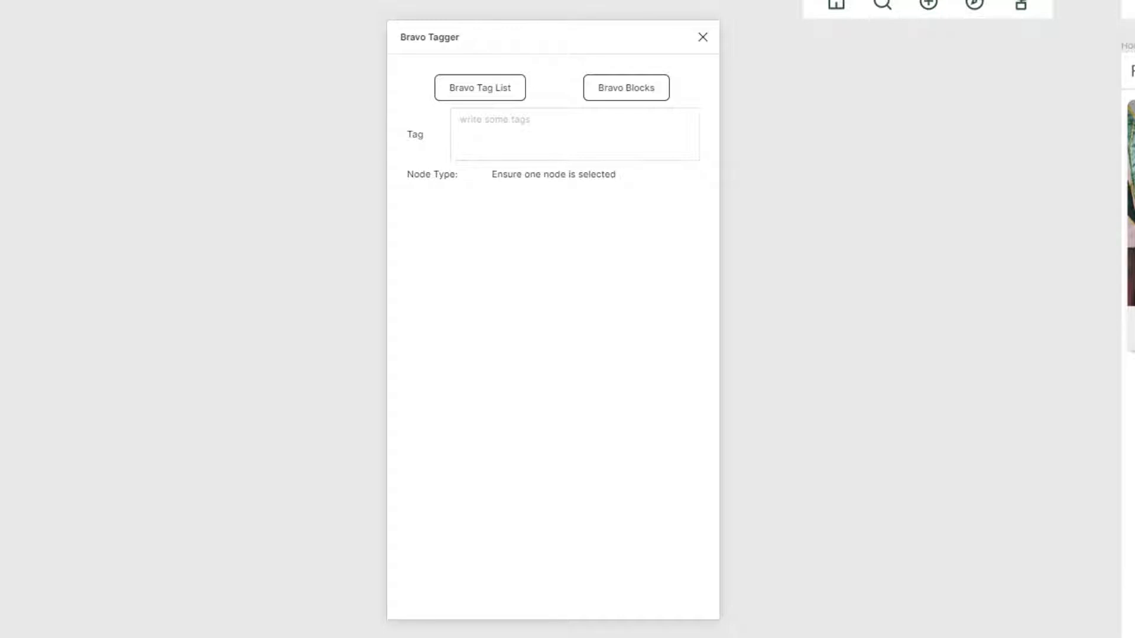
- Move the Bravo Tagger plugin window further left over the Plantagram canvas
left_click_drag(565, 35, 486, 25)
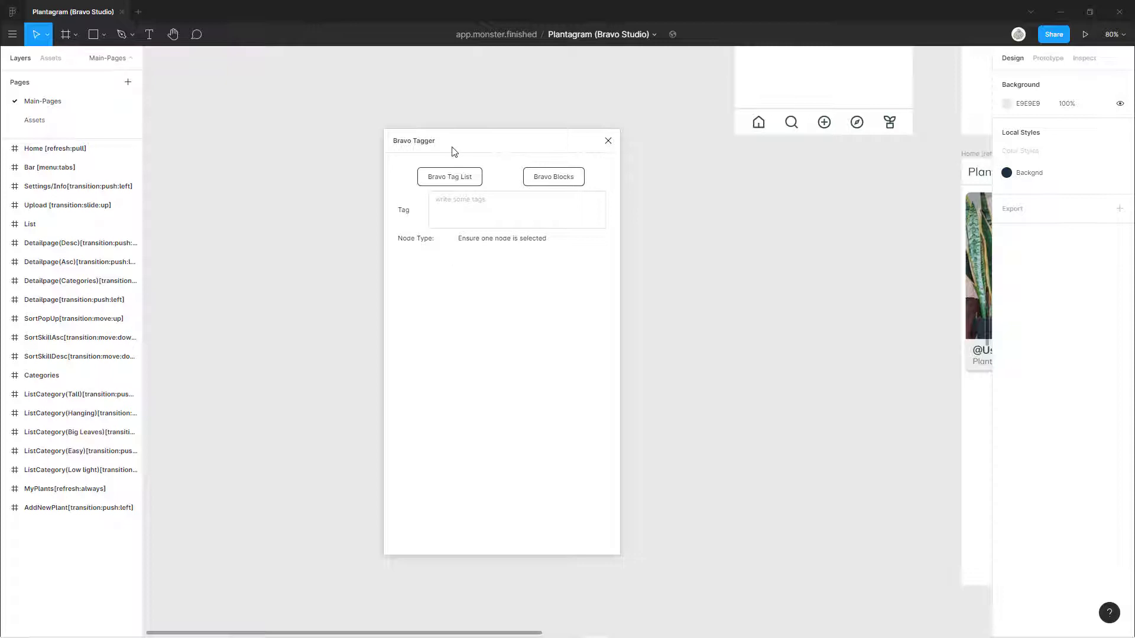
left_click_drag(452, 146, 403, 147)
- Close Bravo Tagger and relaunch it from Plugins > Development > Bravo Tagger
left_click(559, 142)
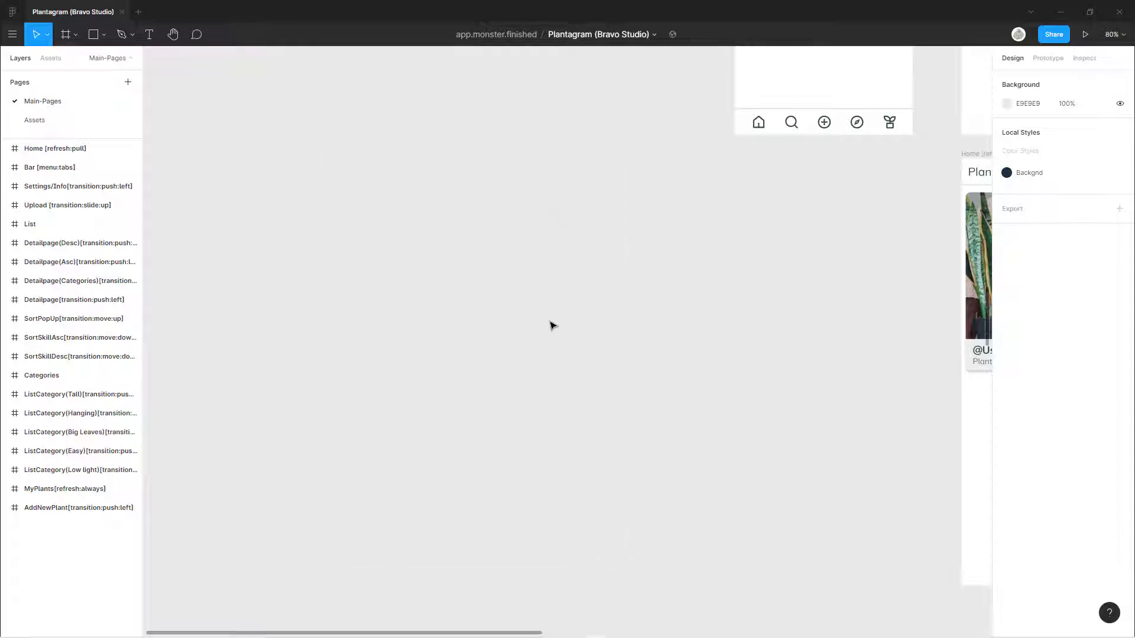
right_click(528, 289)
mouse_move(565, 331)
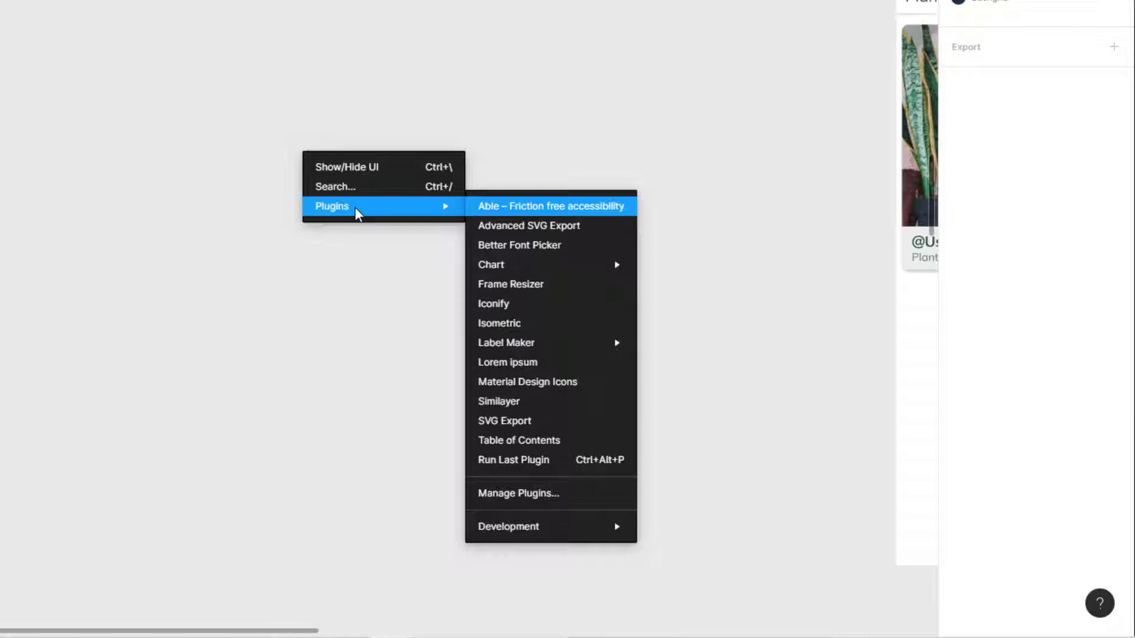
mouse_move(562, 526)
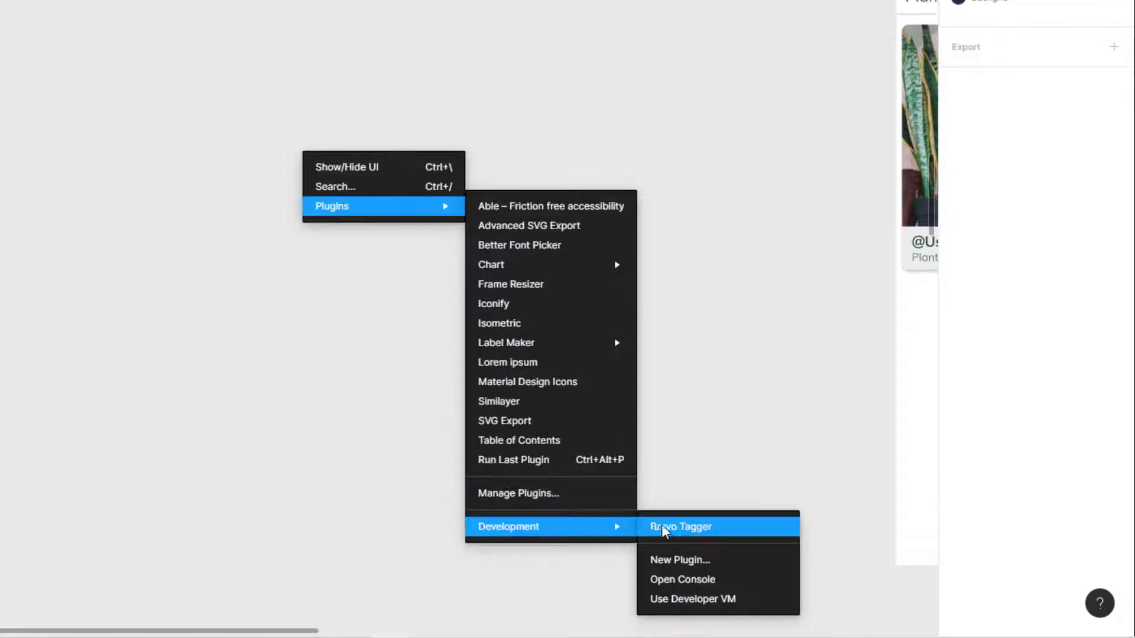
left_click(665, 531)
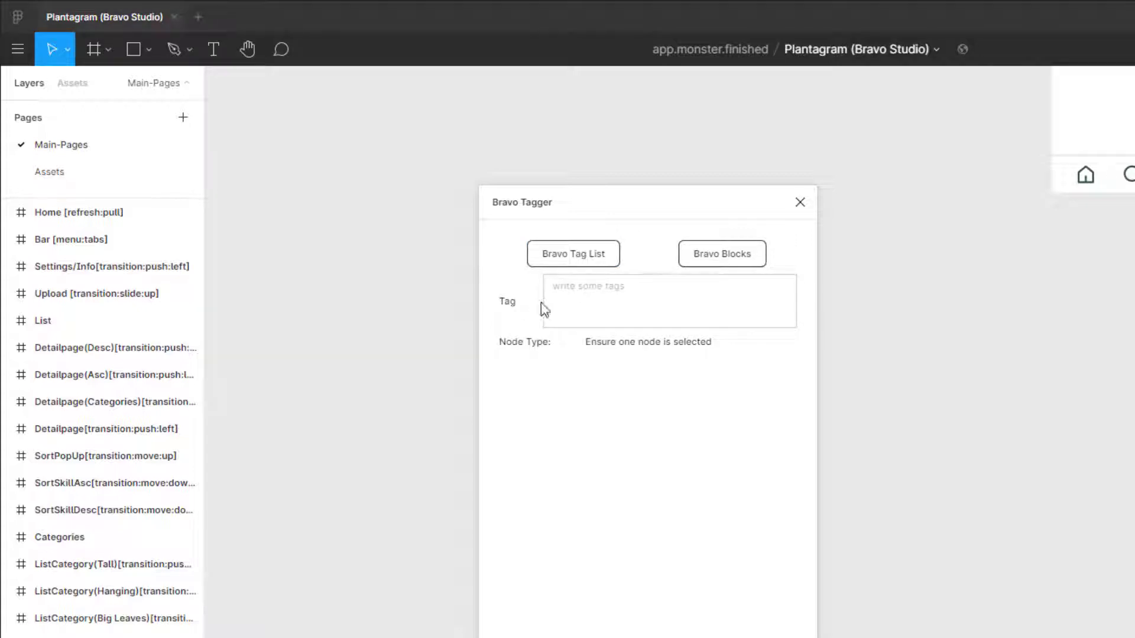
left_click(597, 293)
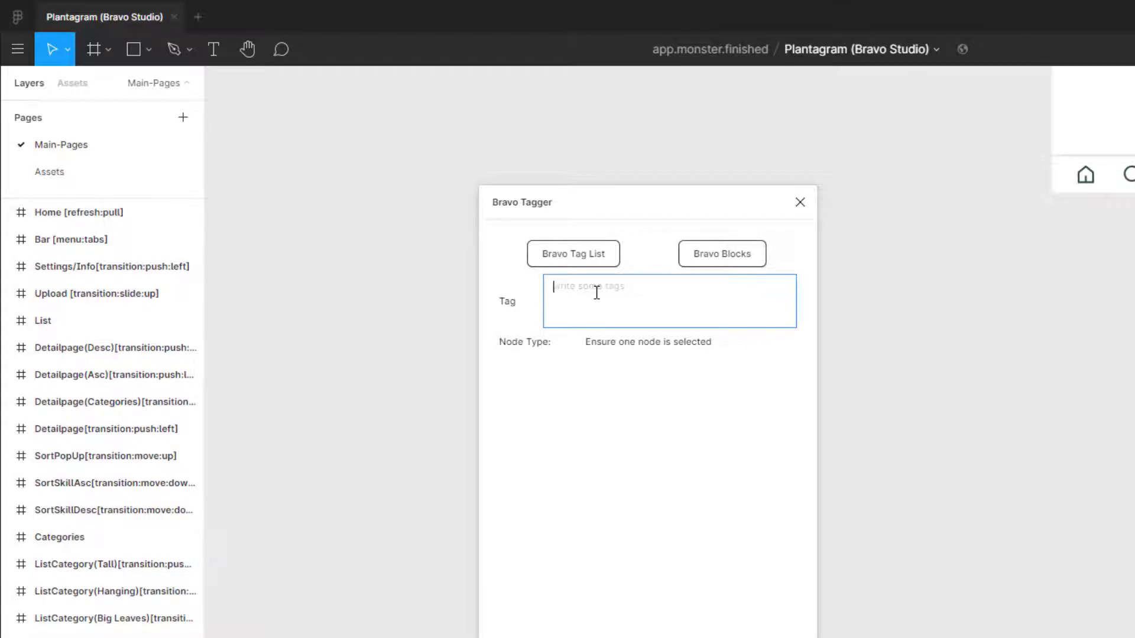
type("a")
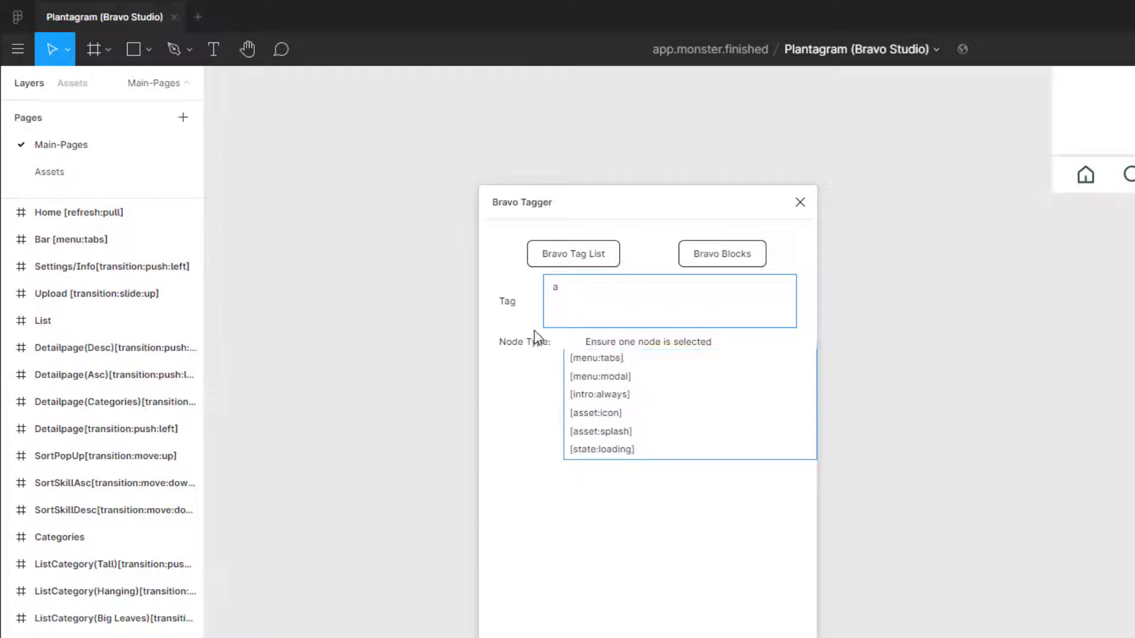
left_click(513, 382)
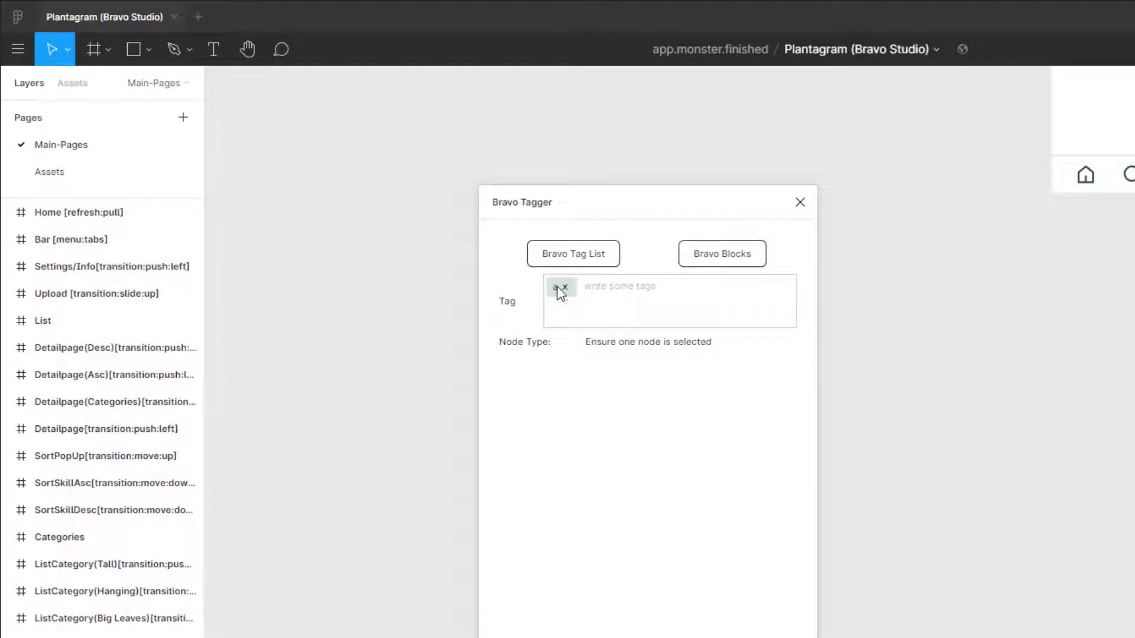
left_click(557, 310)
left_click(565, 288)
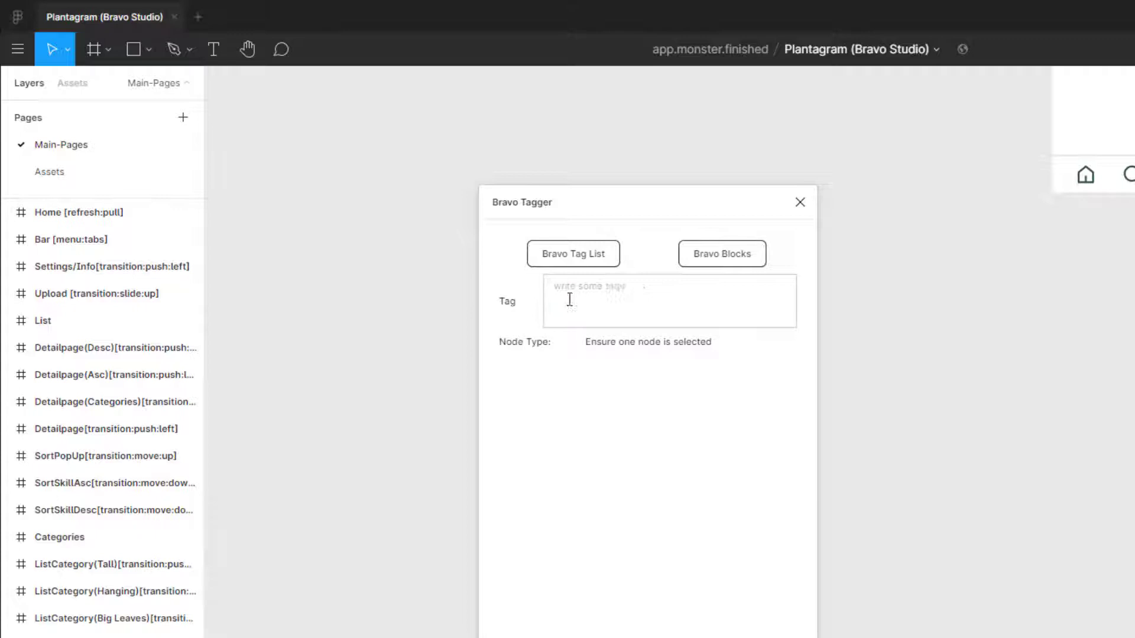
left_click(570, 299)
type("as")
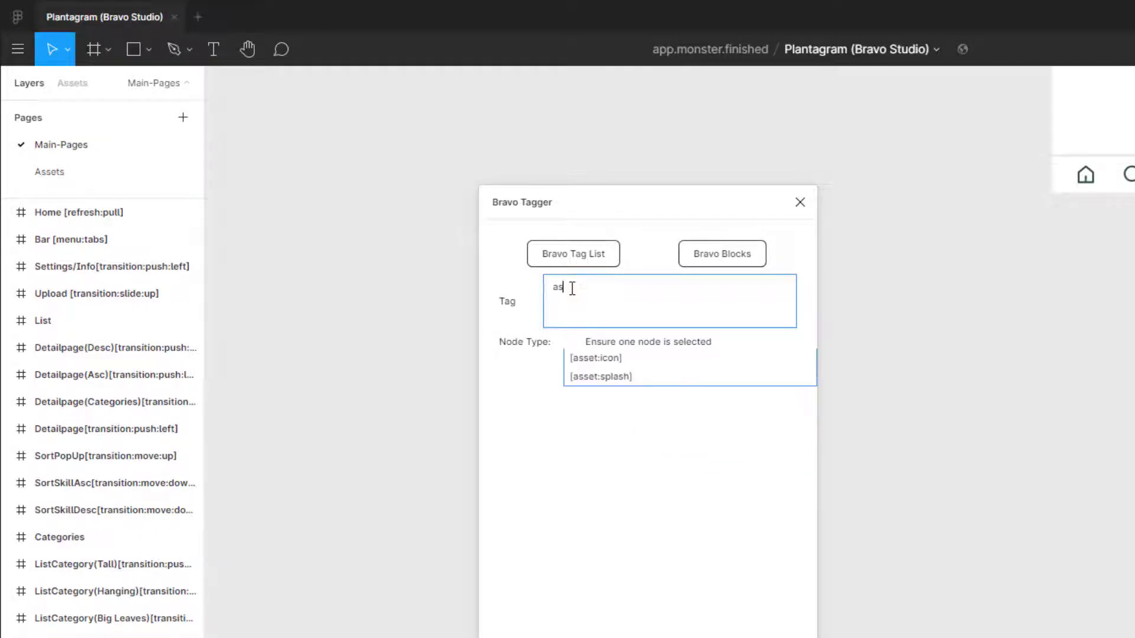
type("sw")
key("Return")
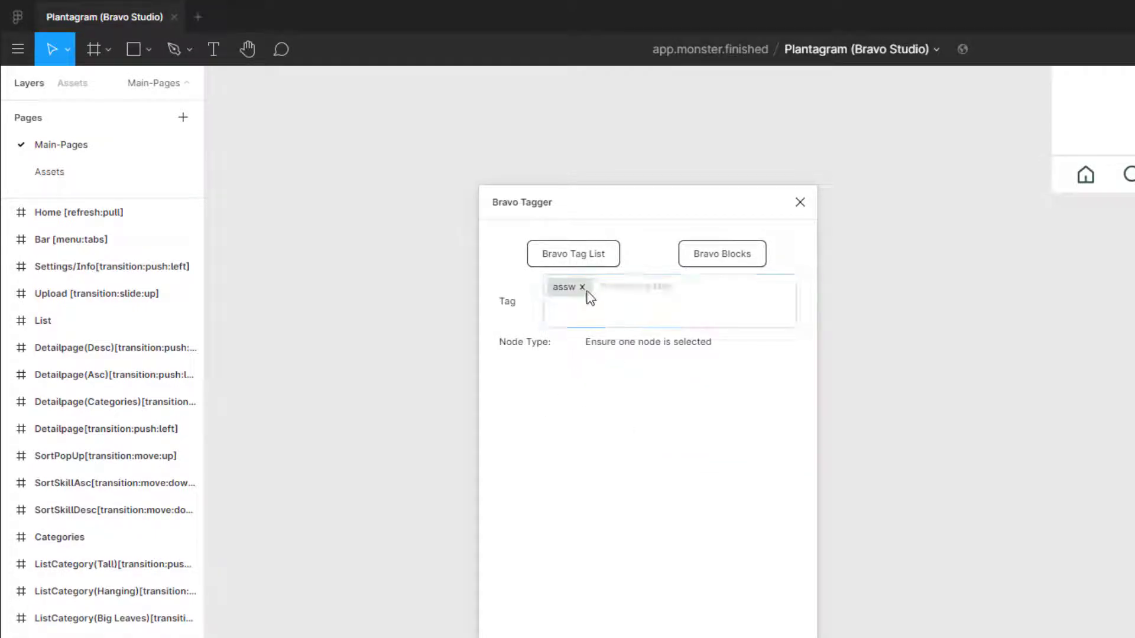
left_click(583, 287)
left_click(579, 290)
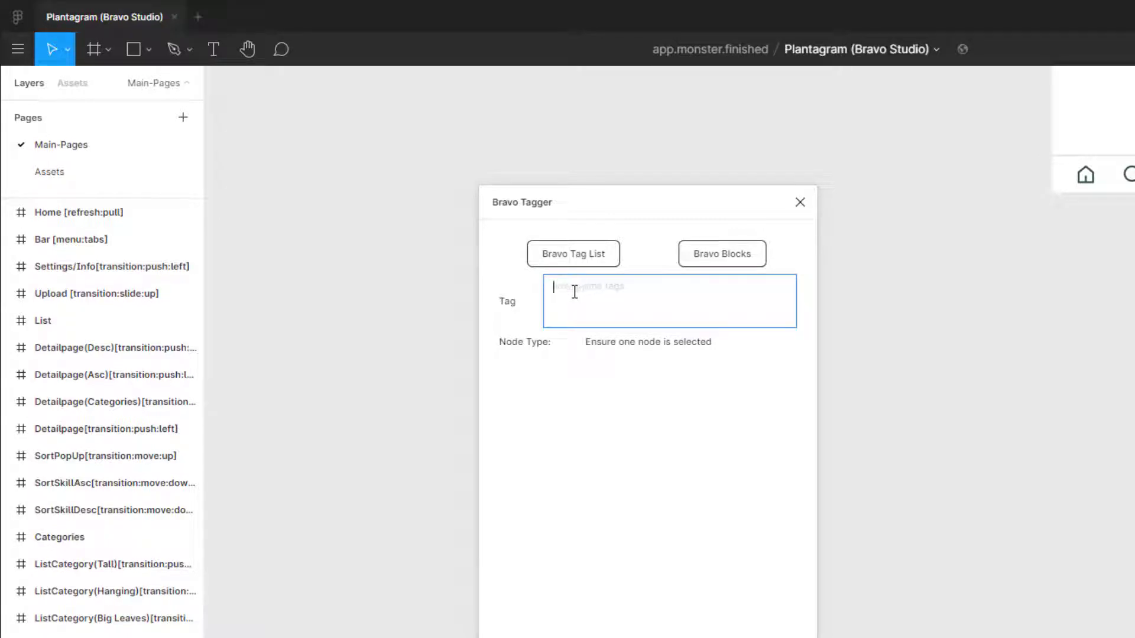
type("int")
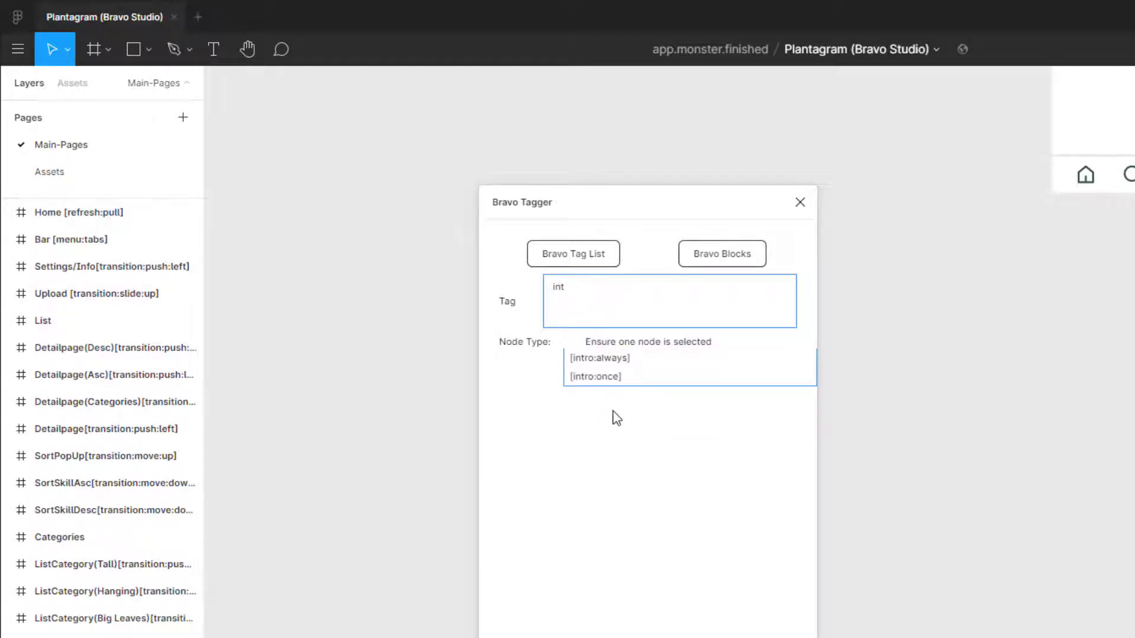
left_click(620, 381)
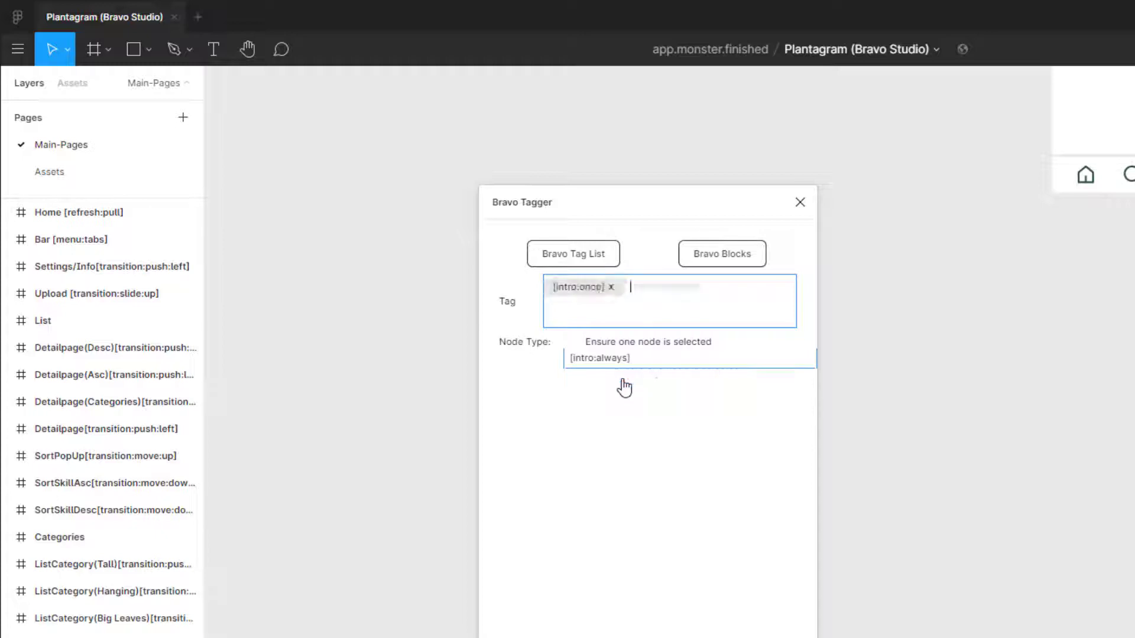
left_click(600, 273)
left_click(539, 400)
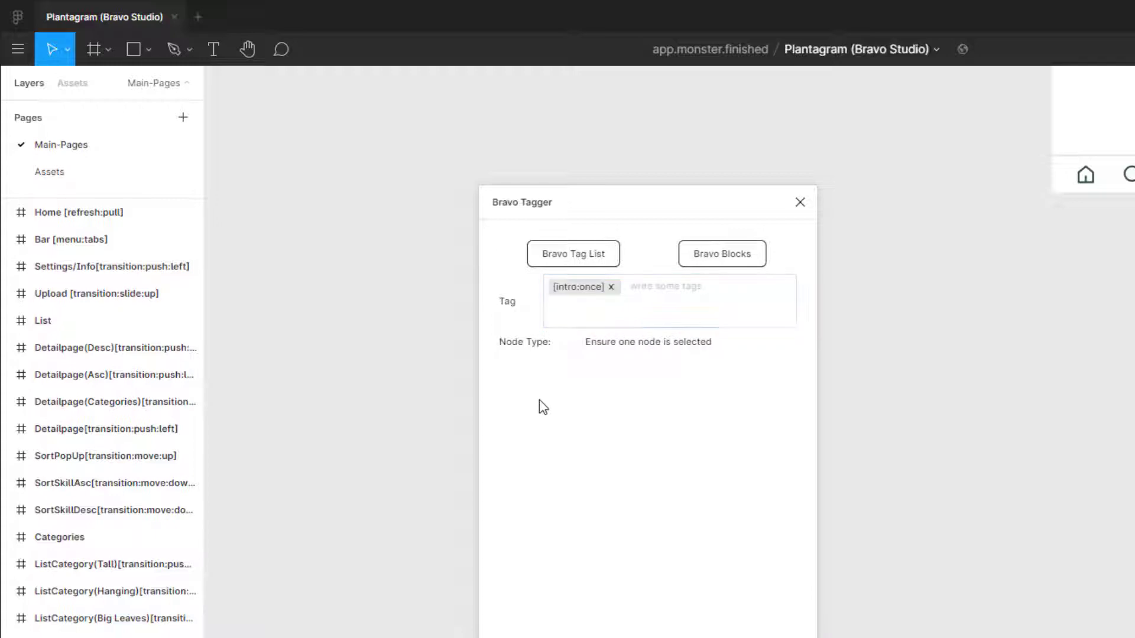
left_click(612, 288)
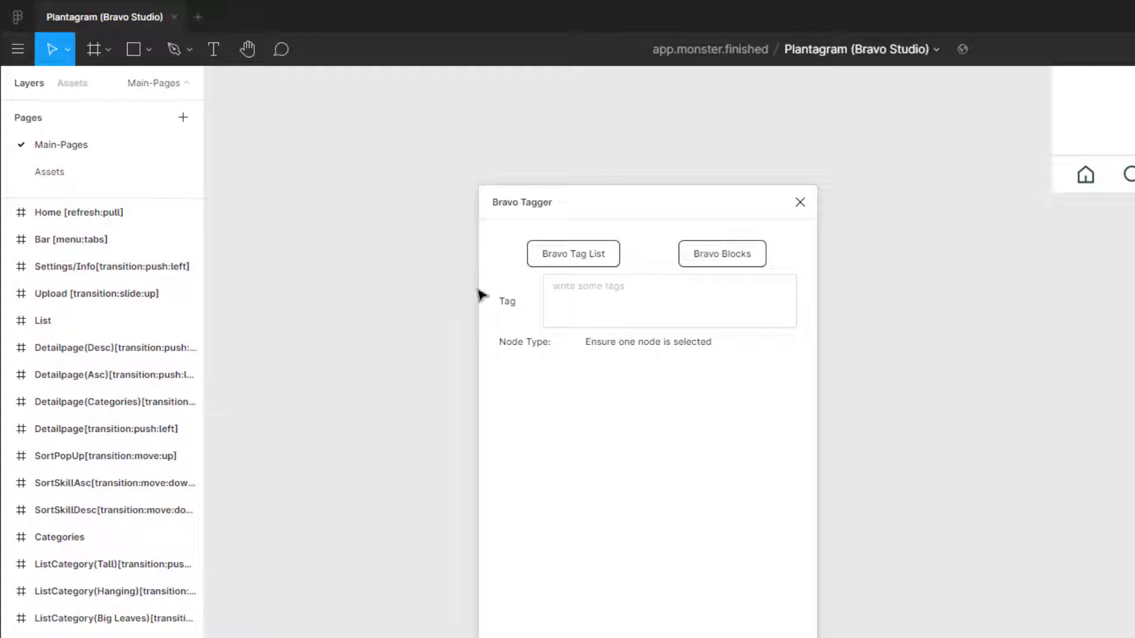
- Select the Home [refresh:pull] screen in Layers to view its Bravo Tagger tags
scroll(893, 411, "right", 7)
scroll(925, 405, "right", 2)
scroll(891, 398, "left", 2)
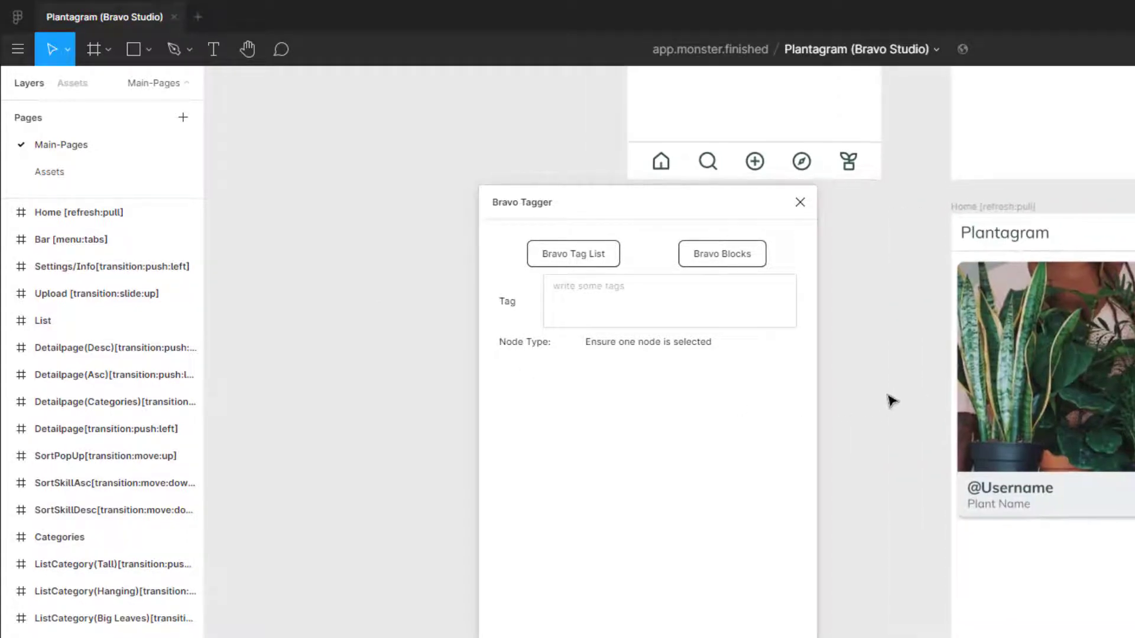
left_click(91, 223)
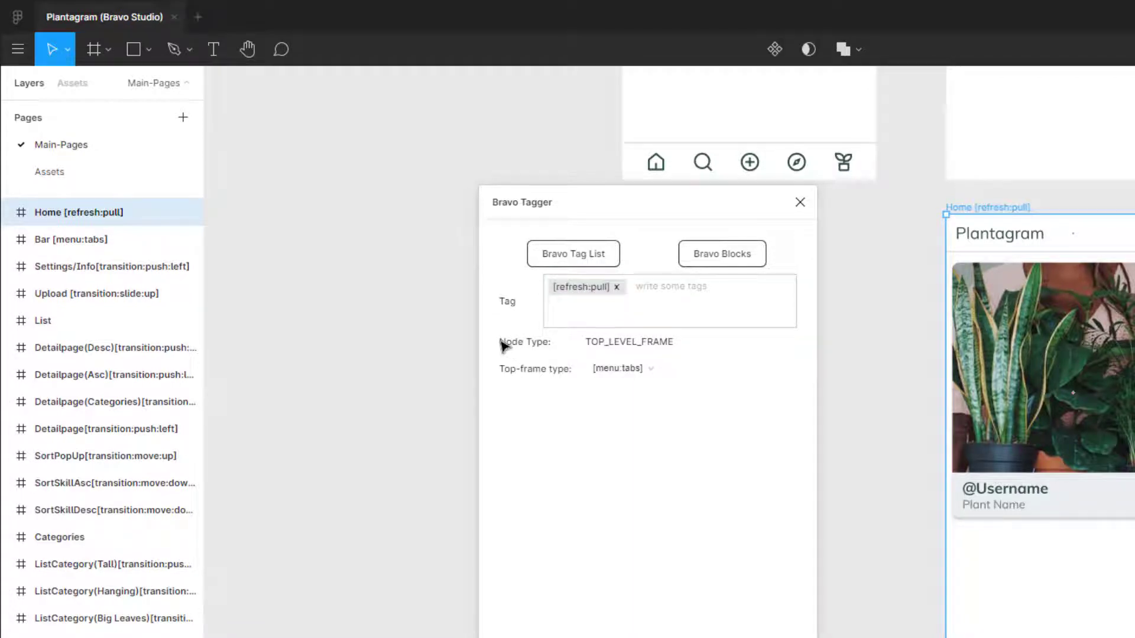
left_click_drag(504, 345, 583, 350)
left_click(578, 352)
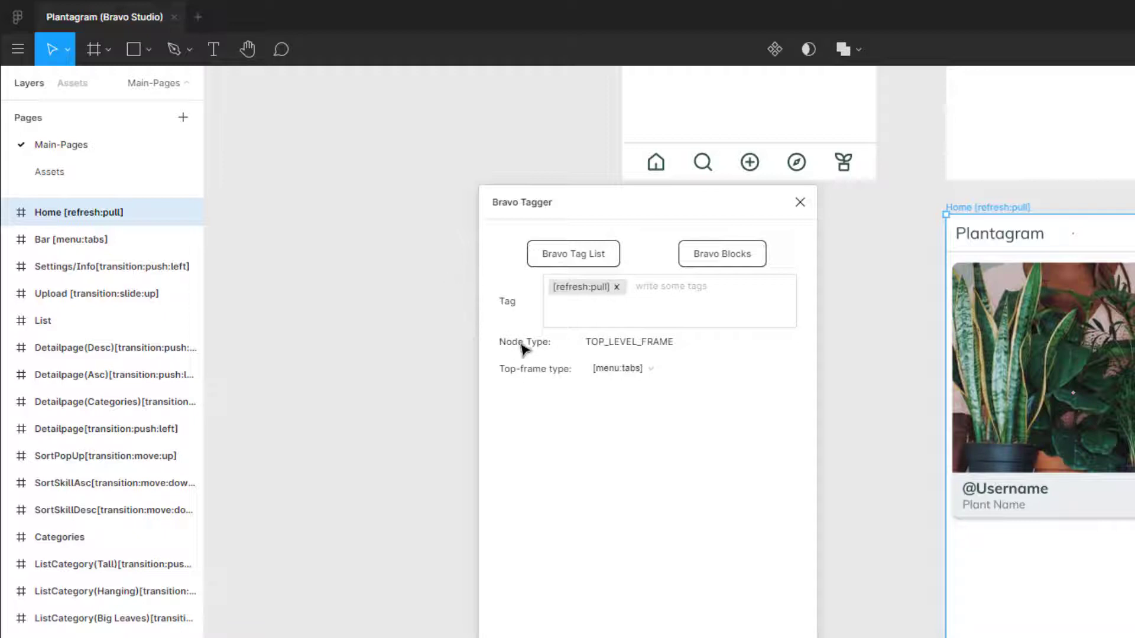
- Expand Home and check the Topbar, Home, then *PostTile [container] tags
left_click(9, 214)
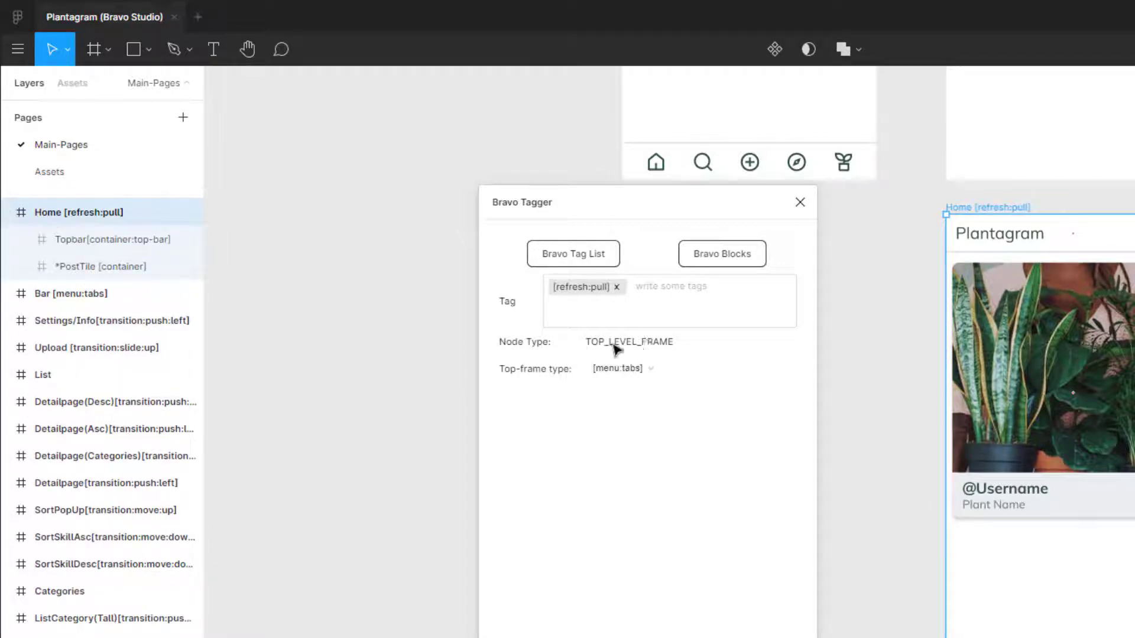
left_click(80, 247)
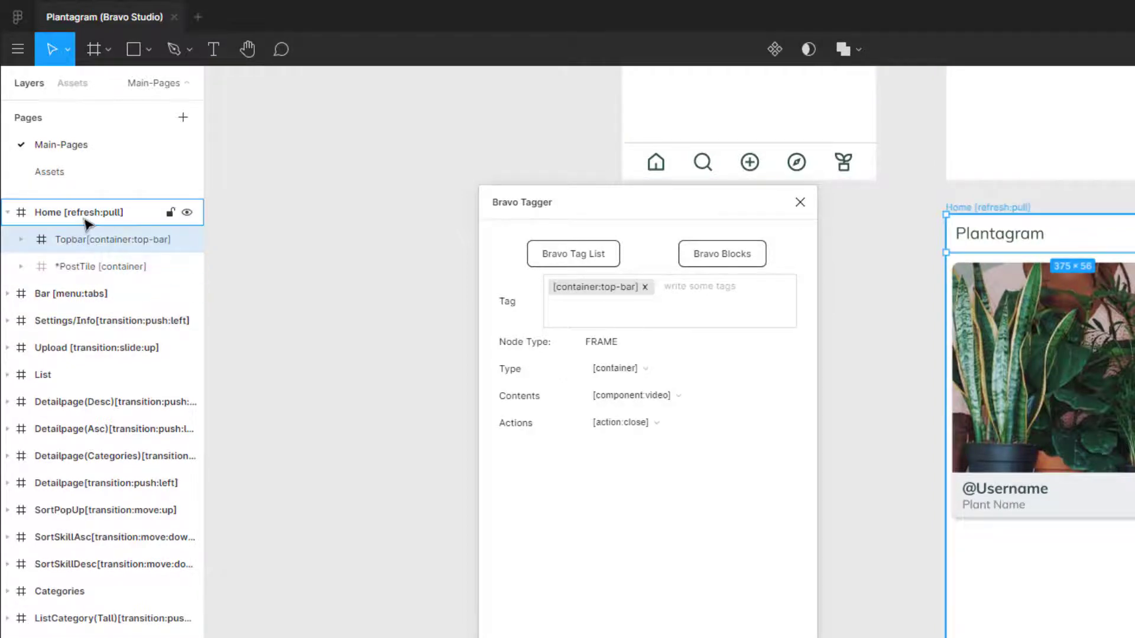
left_click(85, 219)
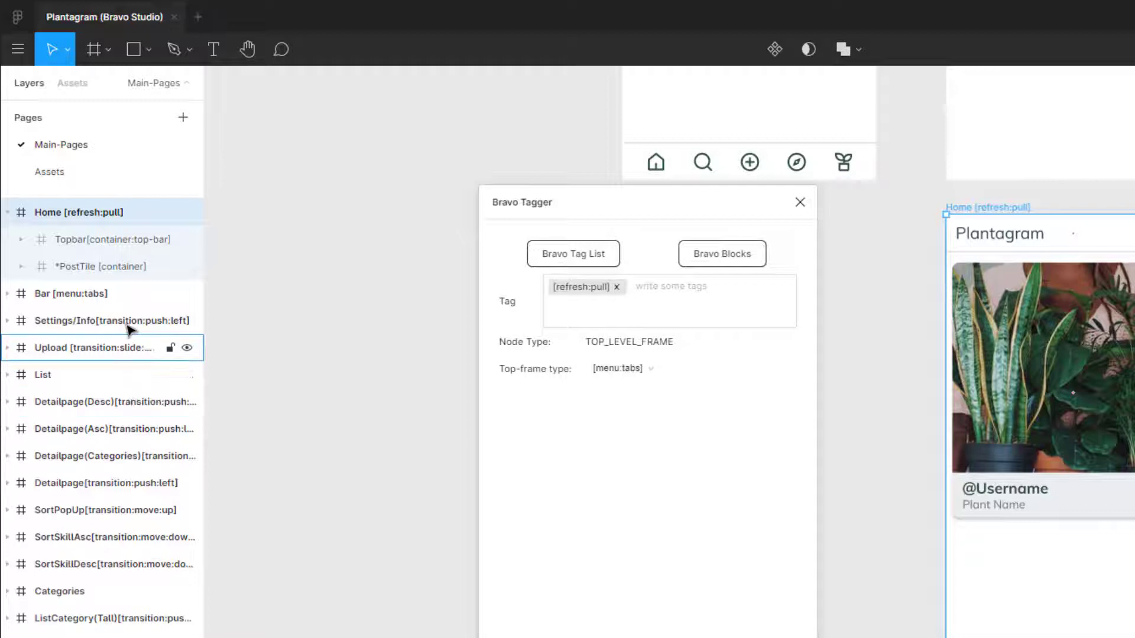
left_click(112, 273)
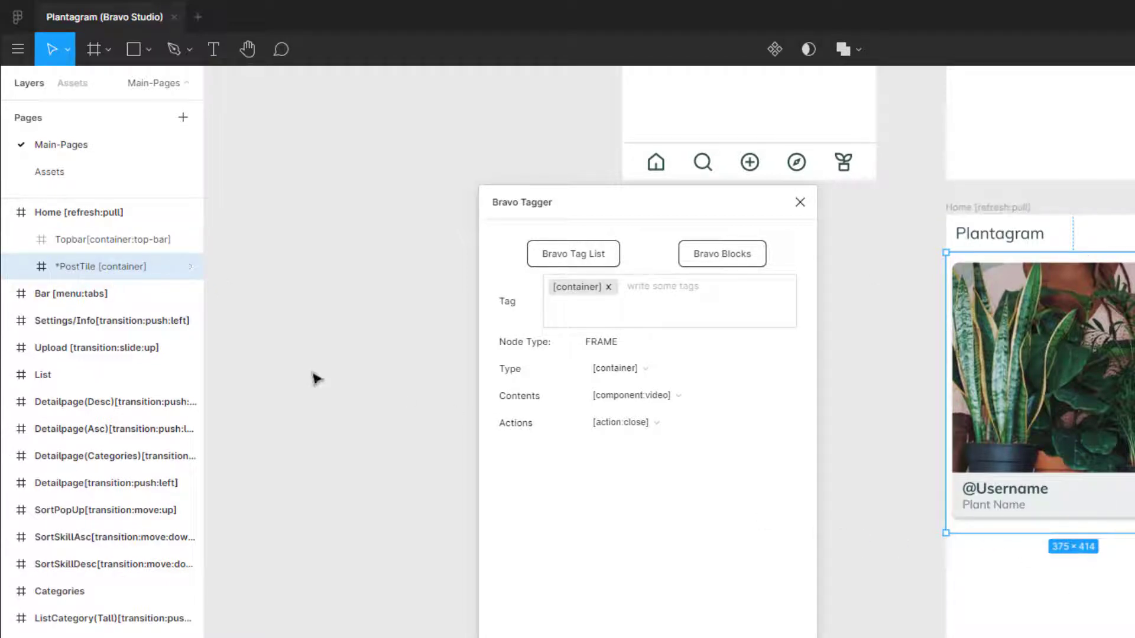
- Check the *Username text layer's tags inside *PostTile, then collapse *PostTile
left_click(22, 267)
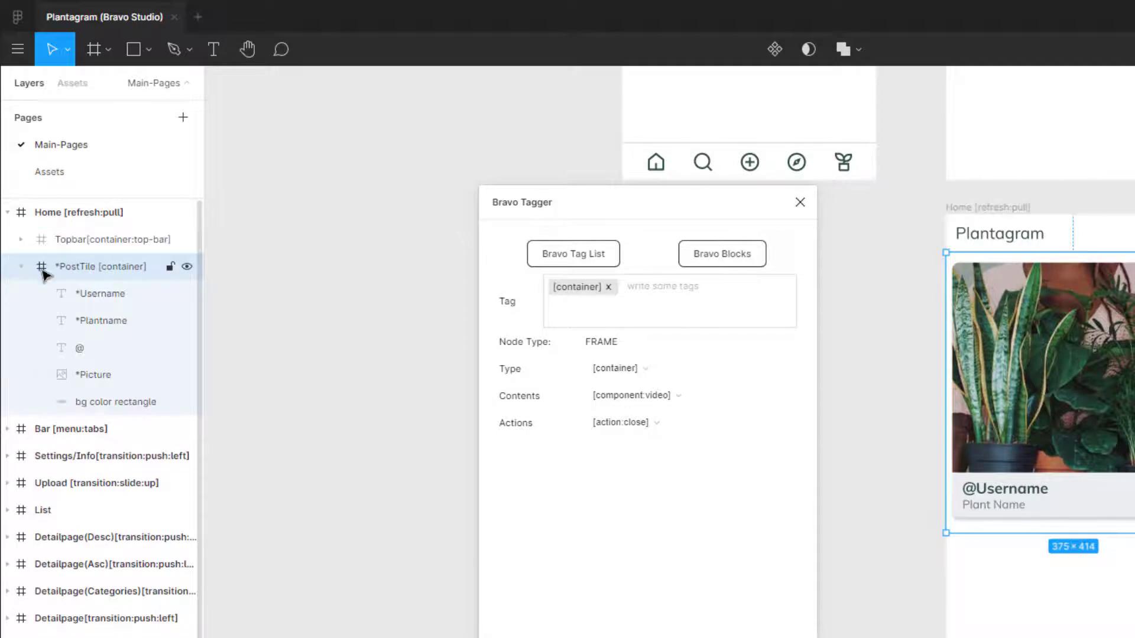
left_click(97, 300)
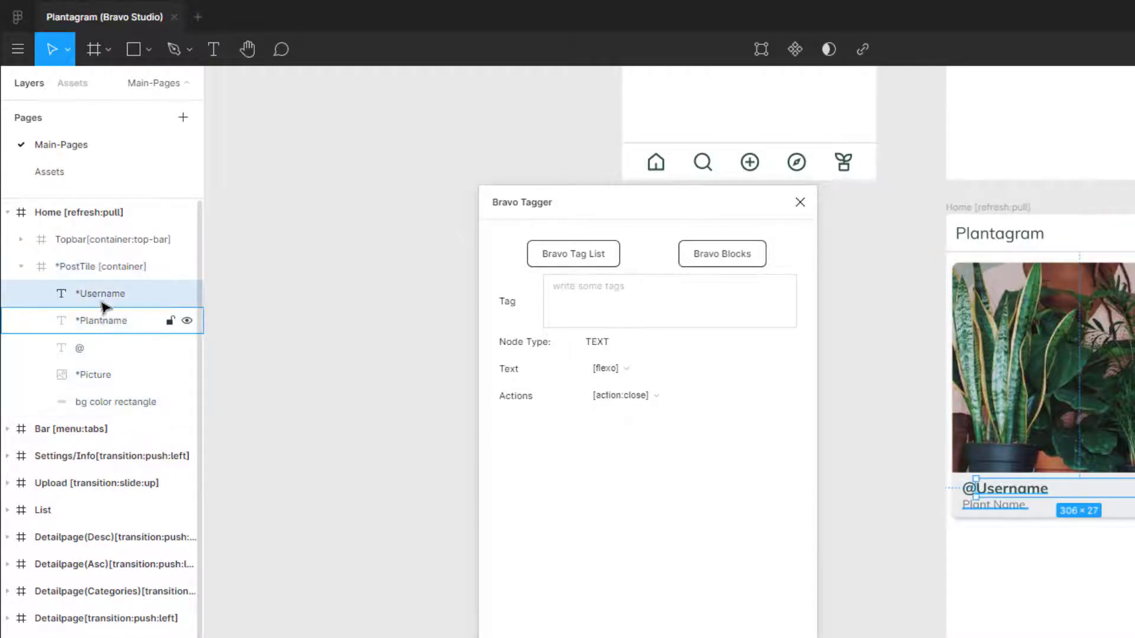
left_click(22, 267)
- Expand List > Topbar > Searchfield and select the Search text layer
left_click(8, 375)
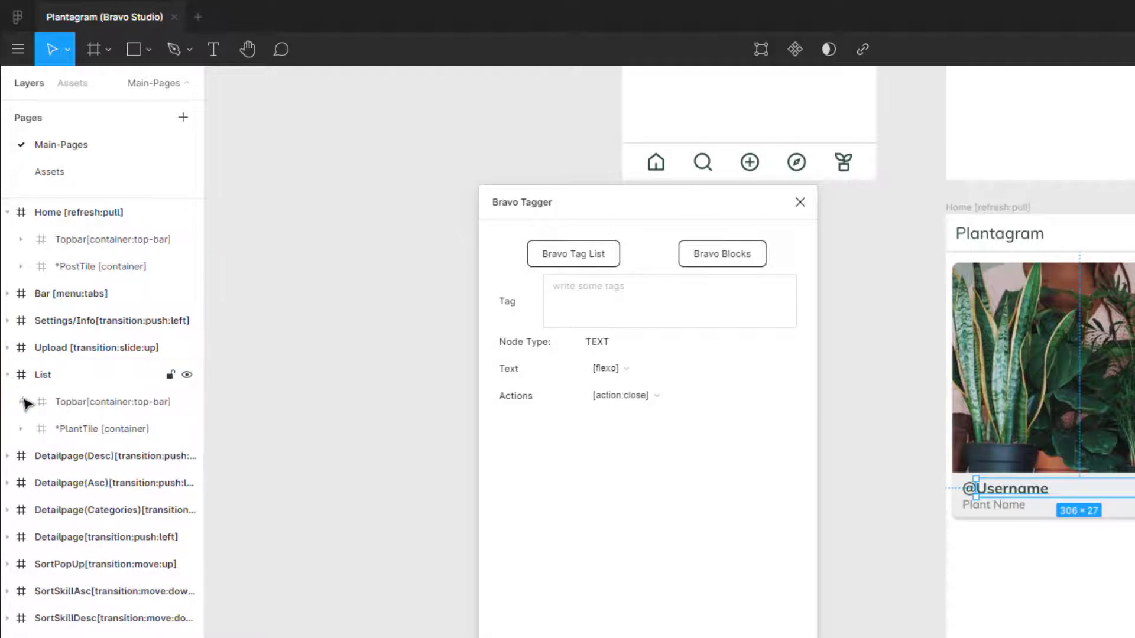
left_click(23, 402)
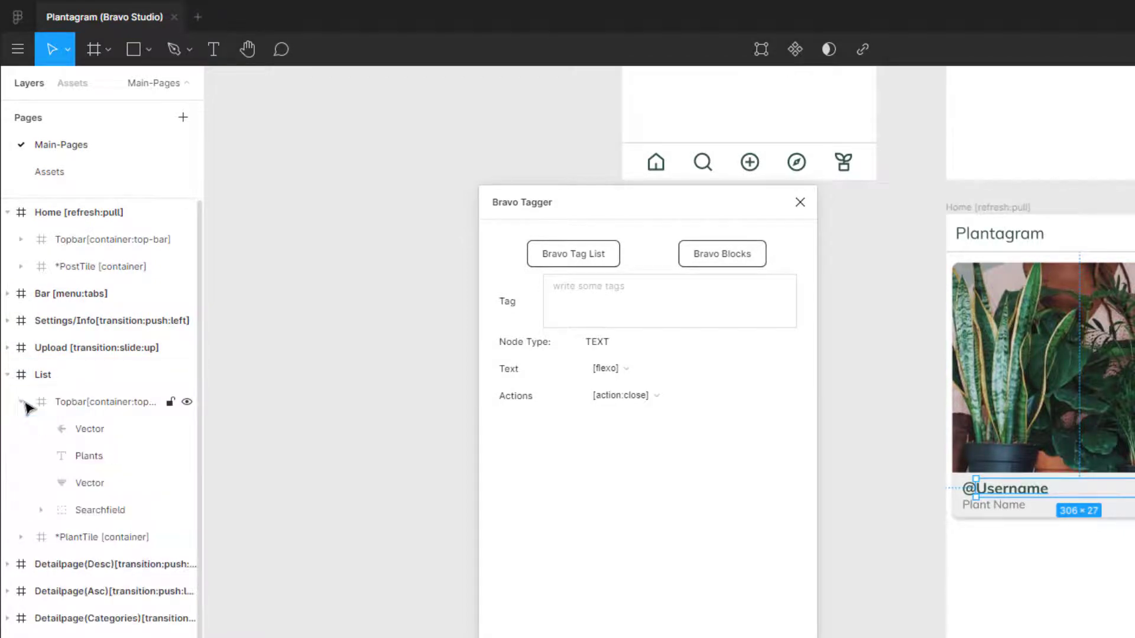
left_click(41, 510)
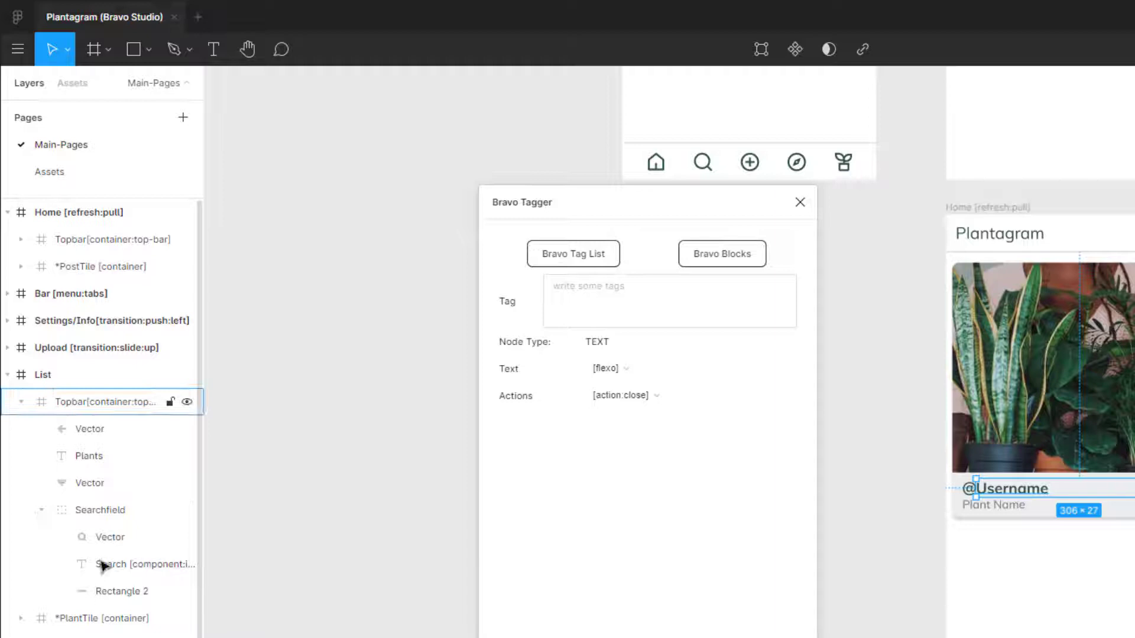
left_click(114, 569)
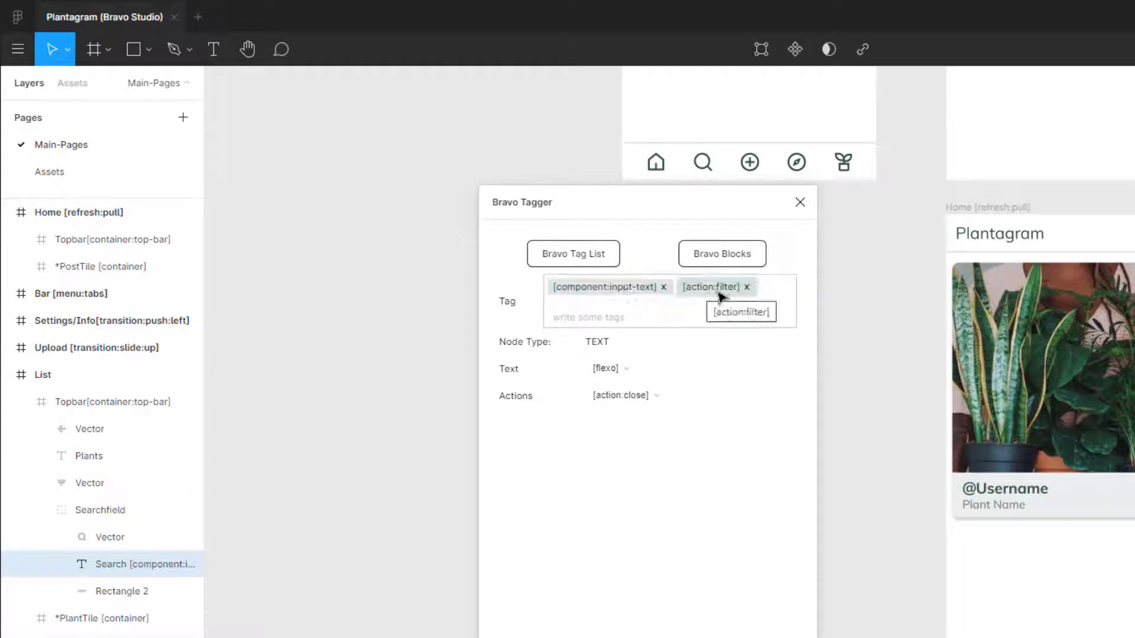
- Review the Search layer's TEXT node type and its [action:close] action
left_click_drag(513, 347, 602, 350)
left_click(603, 350)
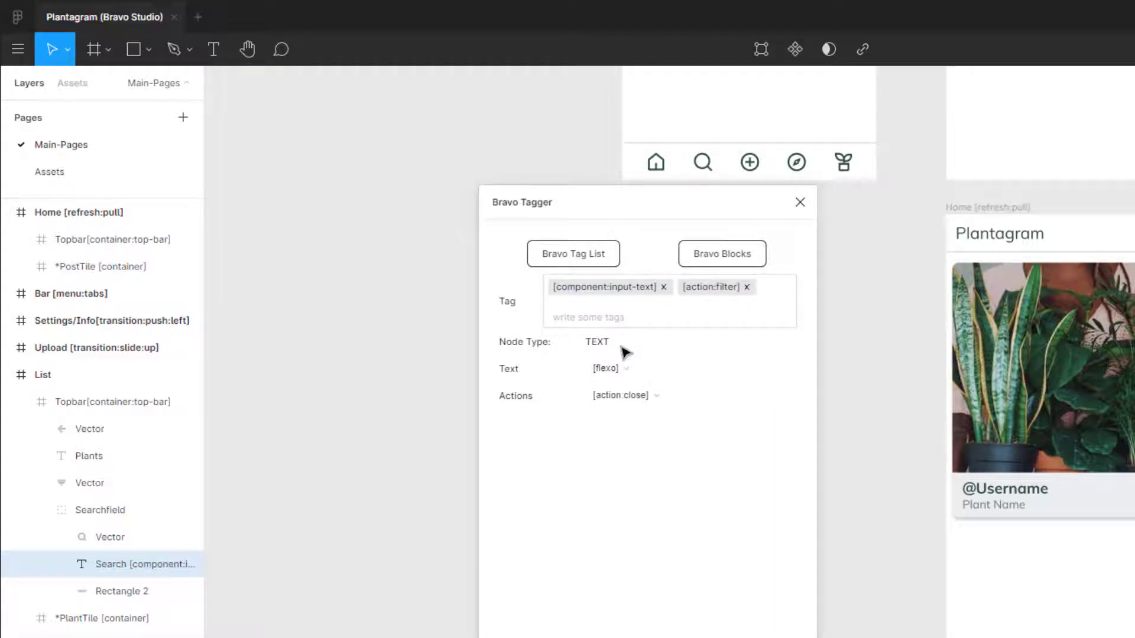
left_click_drag(622, 349, 598, 347)
left_click(598, 347)
left_click_drag(515, 405, 556, 402)
left_click(537, 402)
left_click(657, 397)
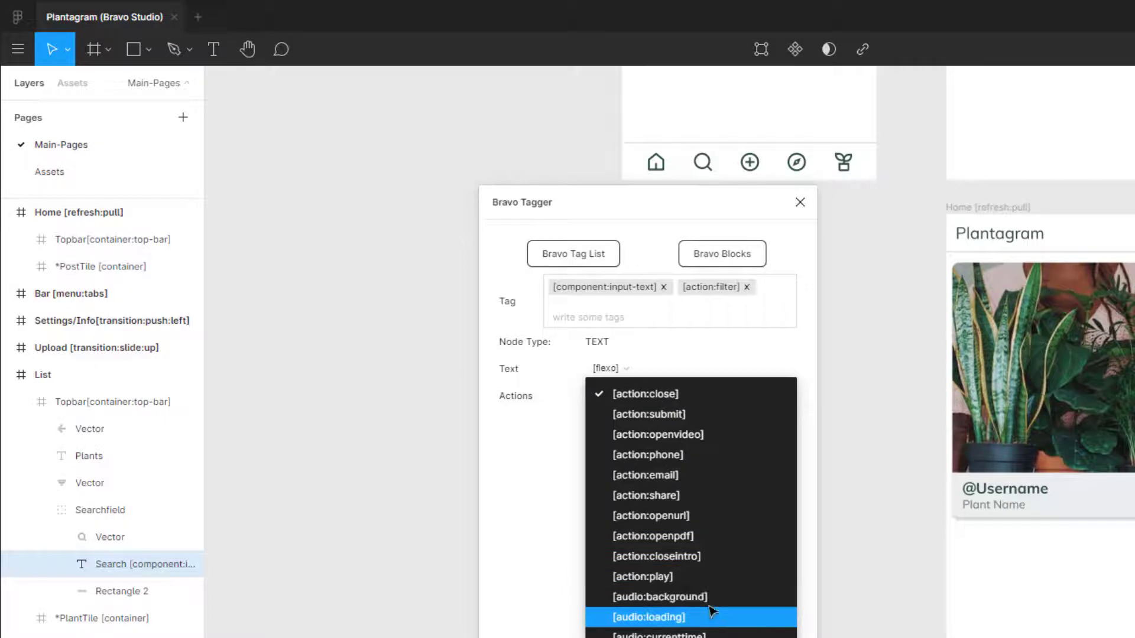
left_click(556, 473)
- Widen the Layers panel, recheck the actions list, and pan toward the Upload screen
double_click(129, 565)
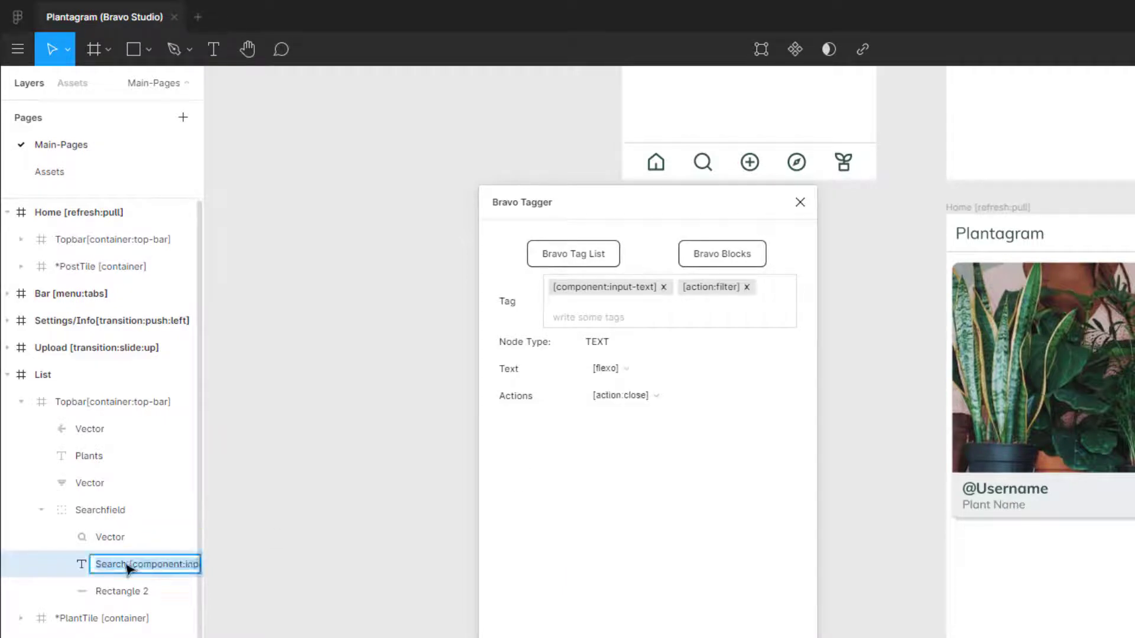
left_click_drag(207, 578, 330, 571)
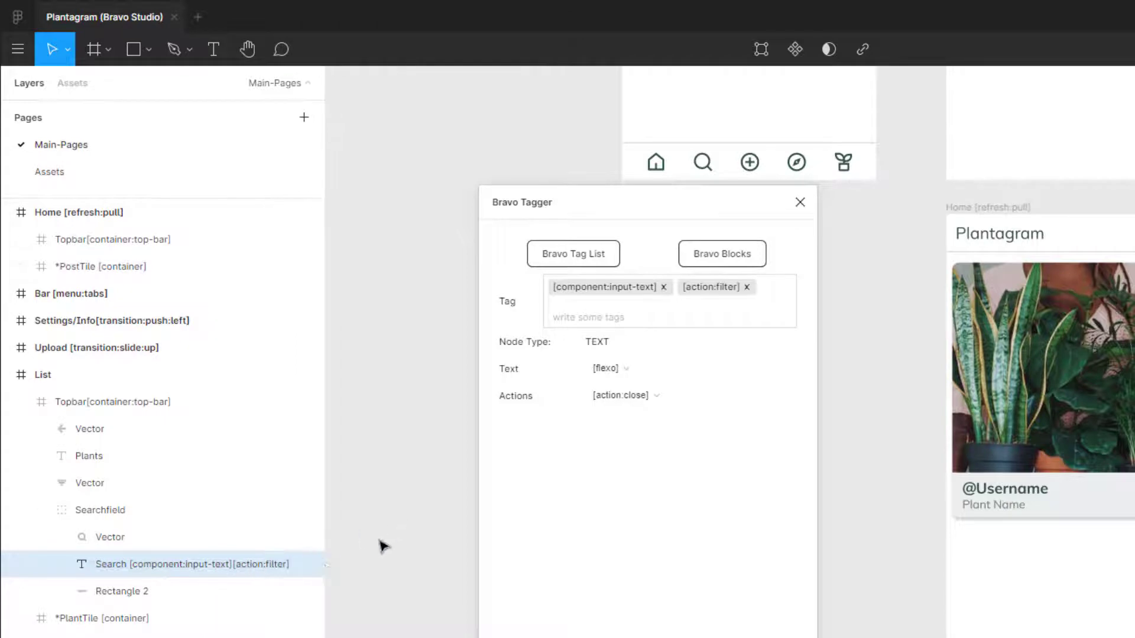
left_click(624, 395)
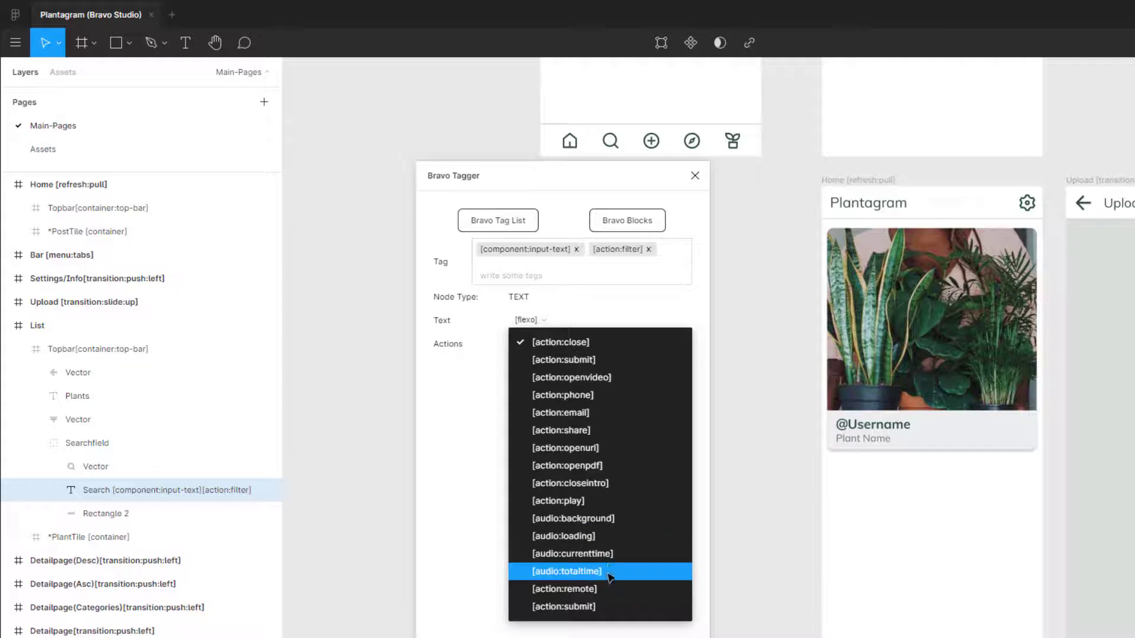
left_click(479, 393)
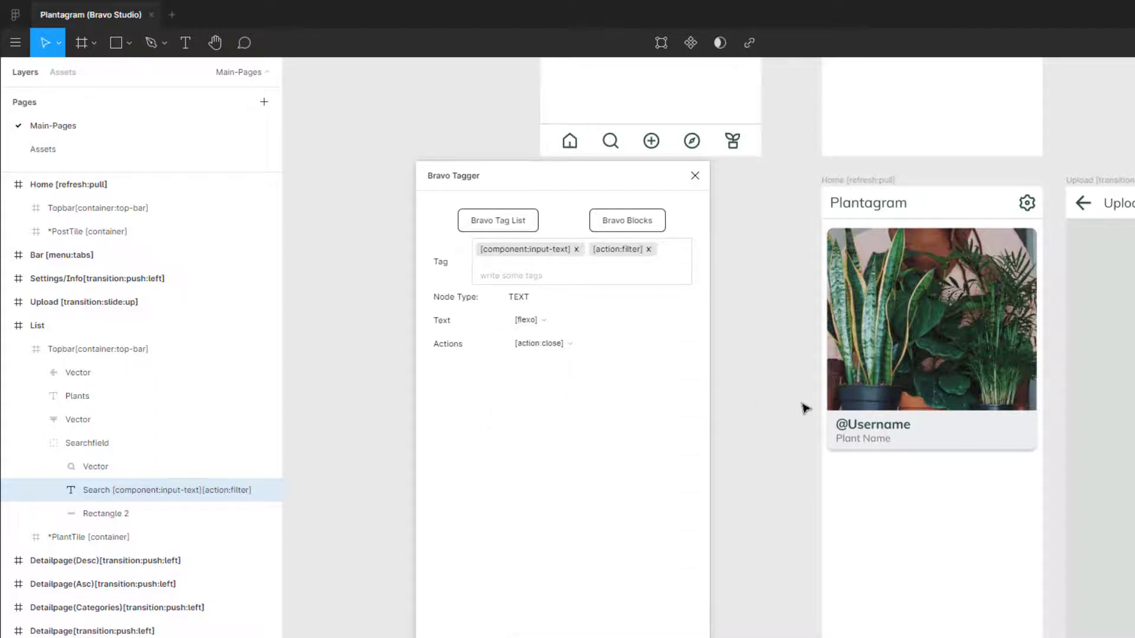
scroll(1005, 408, "right", 5)
scroll(1039, 406, "right", 4)
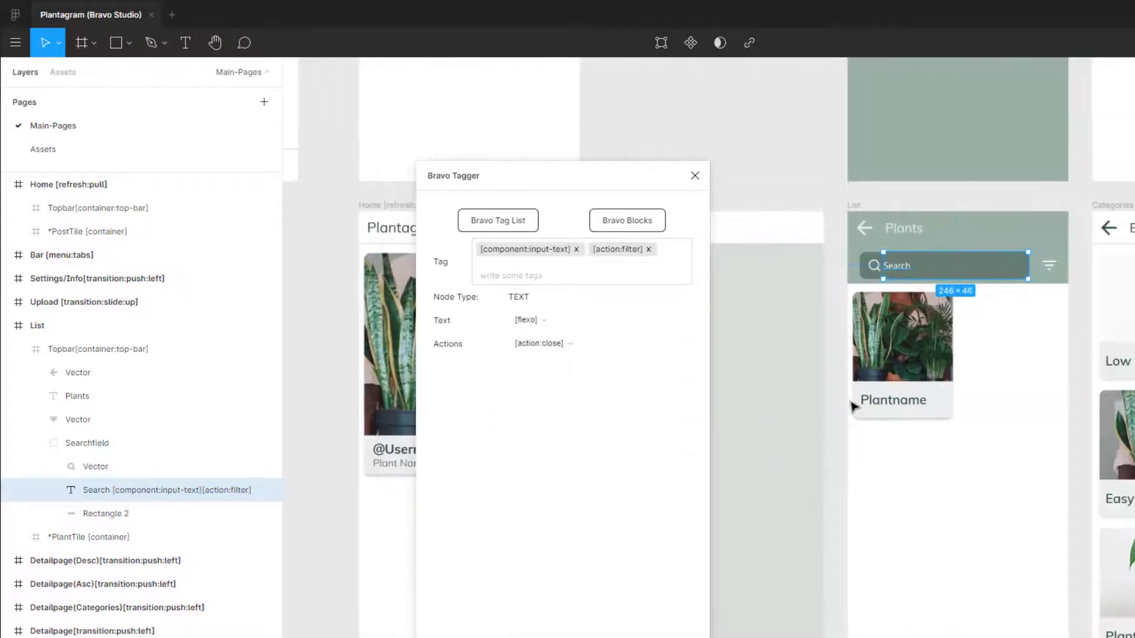
scroll(821, 345, "right", 1)
scroll(857, 335, "right", 5)
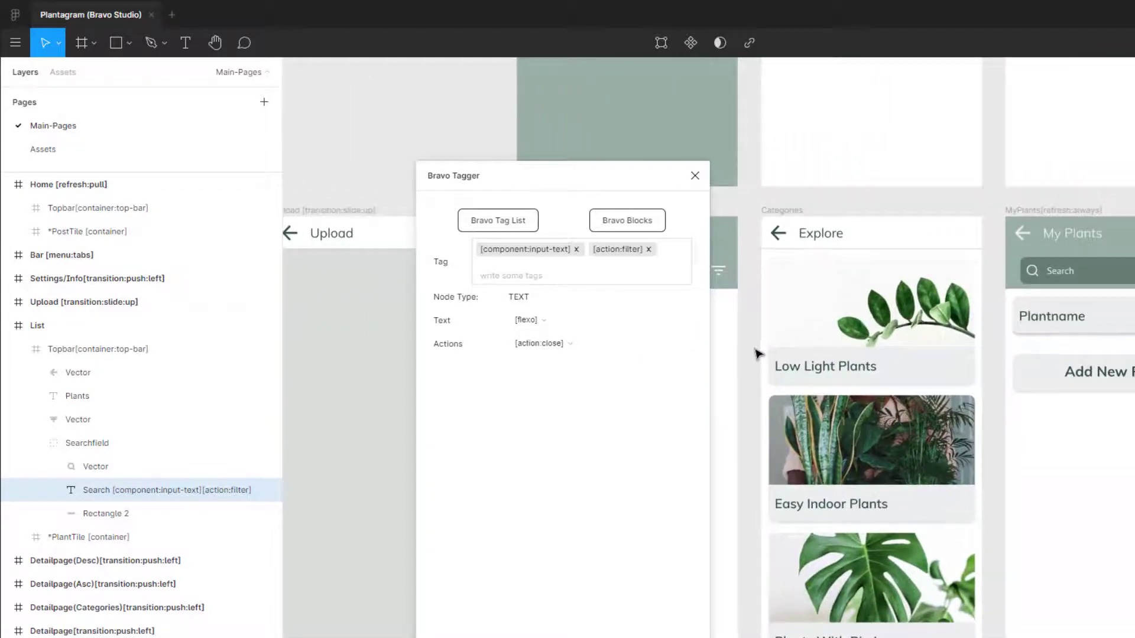
left_click(534, 282)
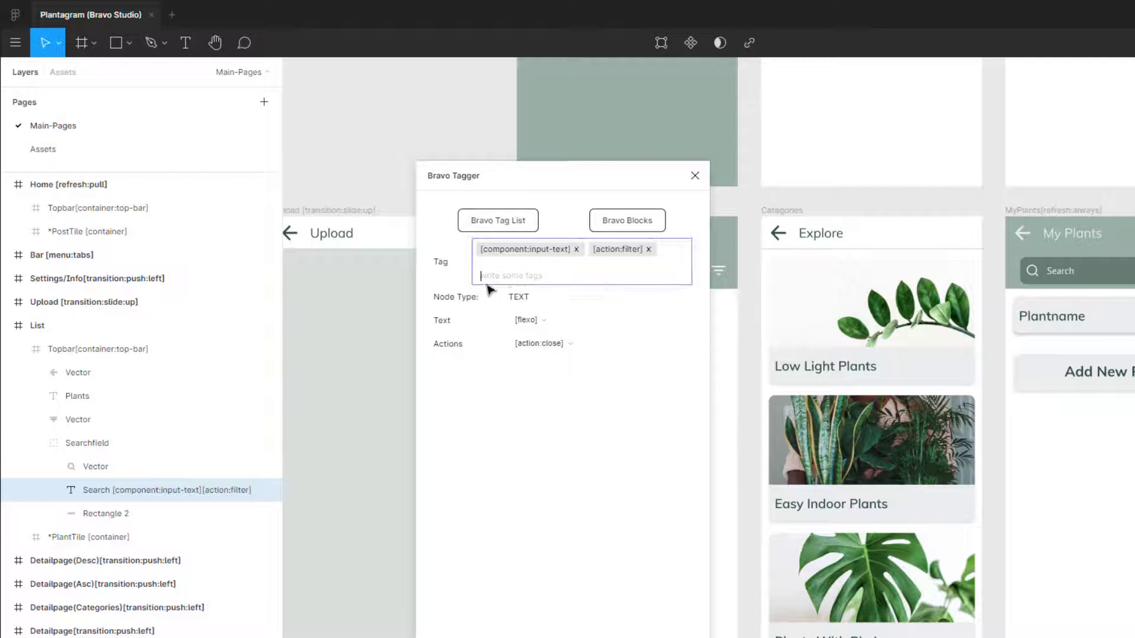
- Remove the [action:filter] tag and re-add it as action:filter
left_click(649, 250)
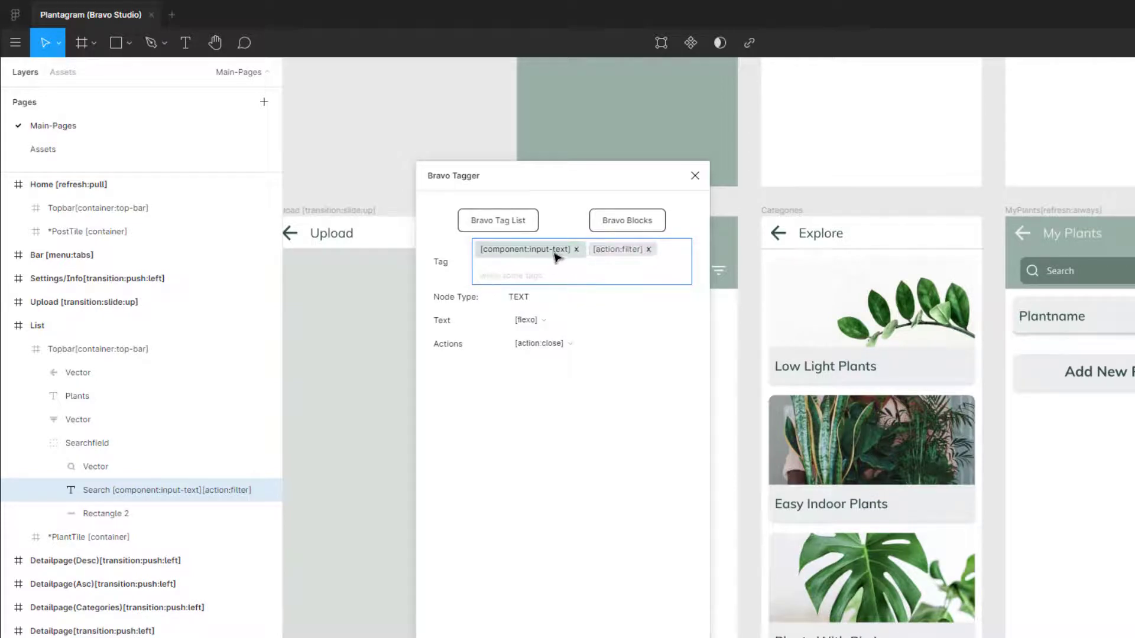
left_click(650, 252)
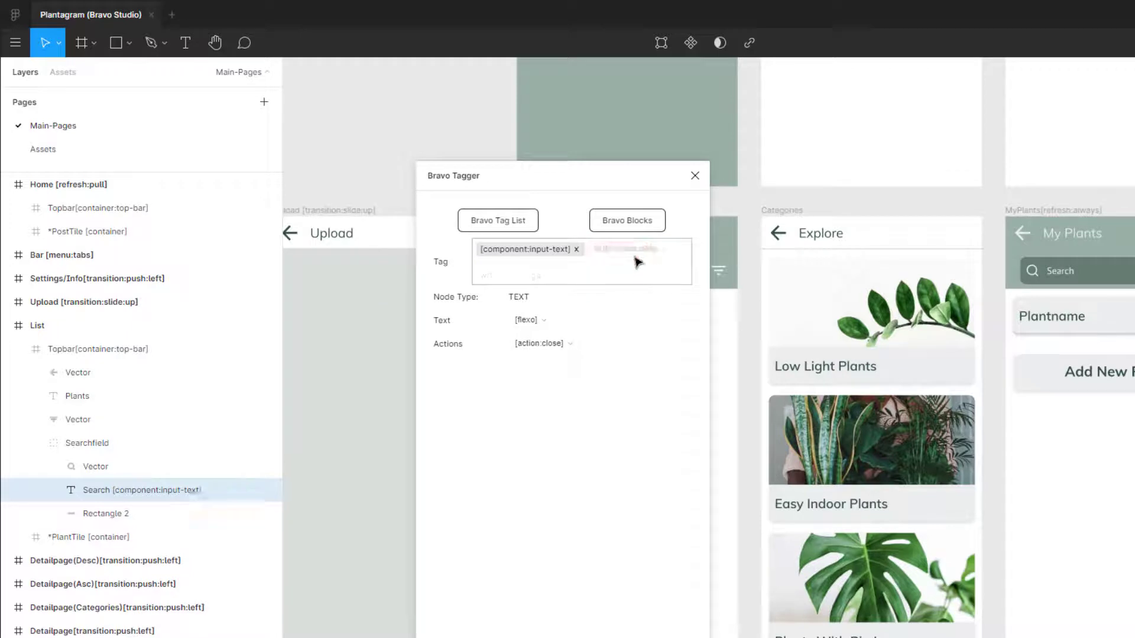
type("a")
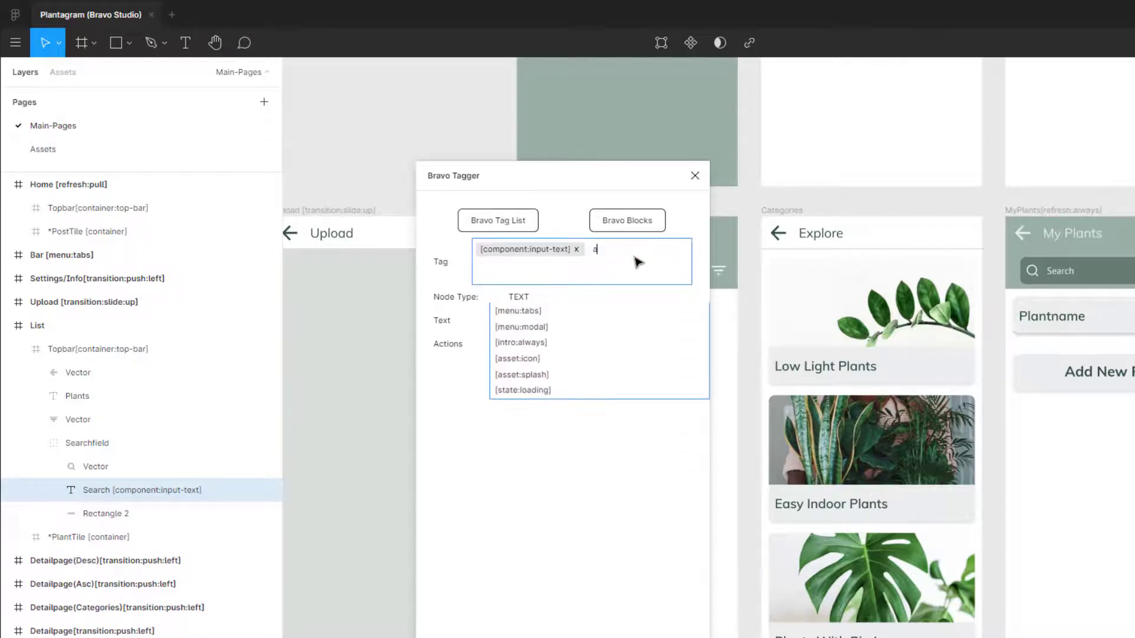
type("c")
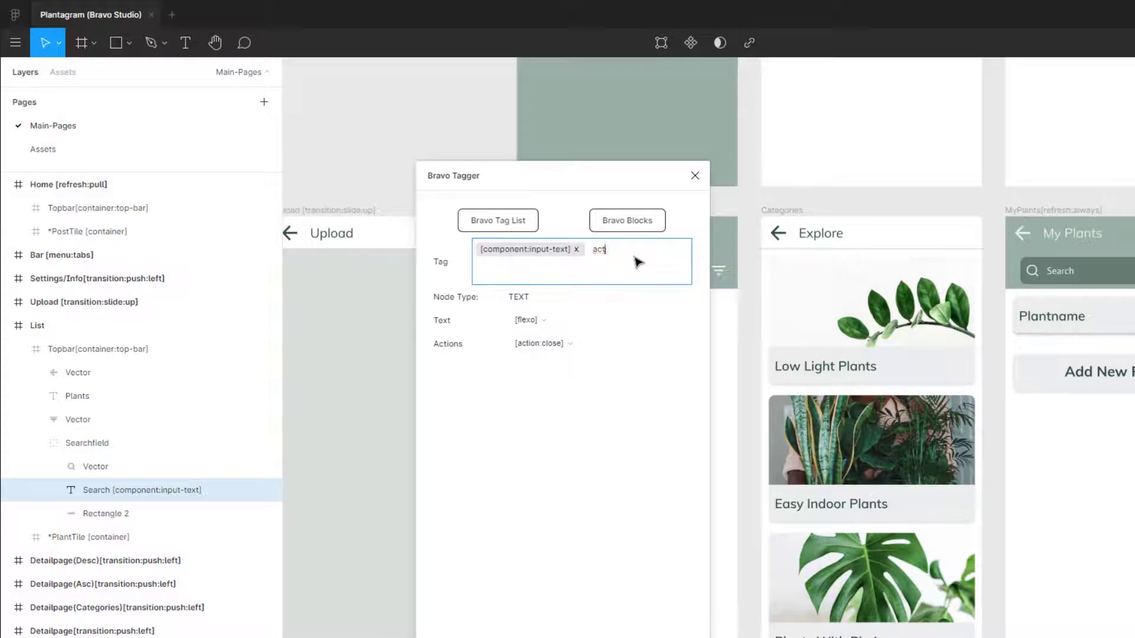
key("BackSpace")
type("ction:filter")
key("Return")
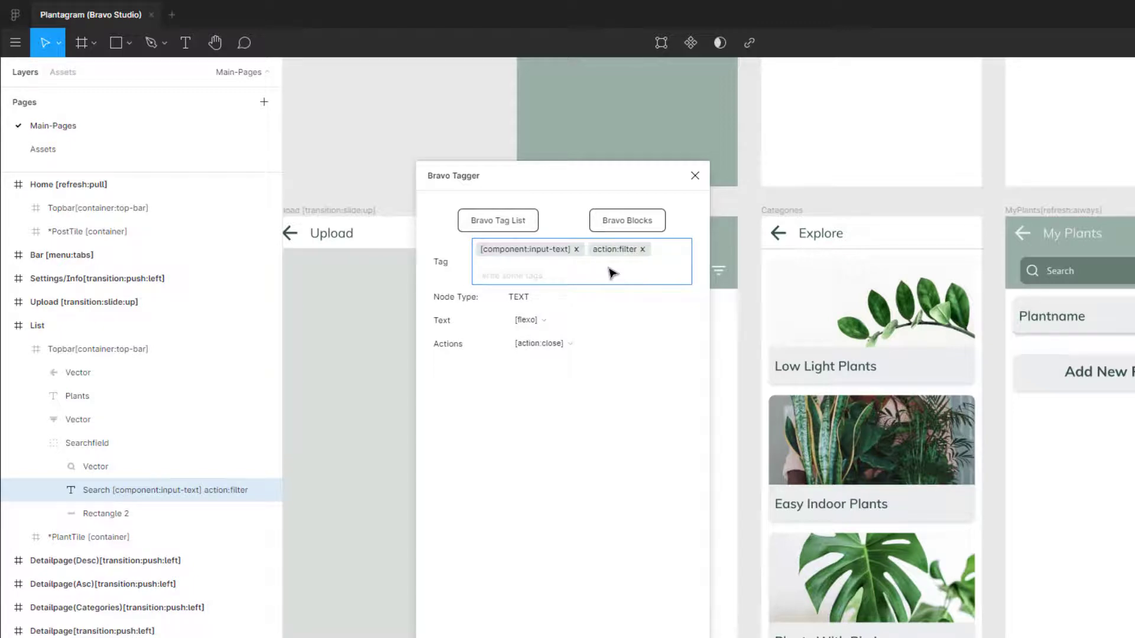
- Wrap the new tag in square brackets to commit [action:filter]
double_click(615, 253)
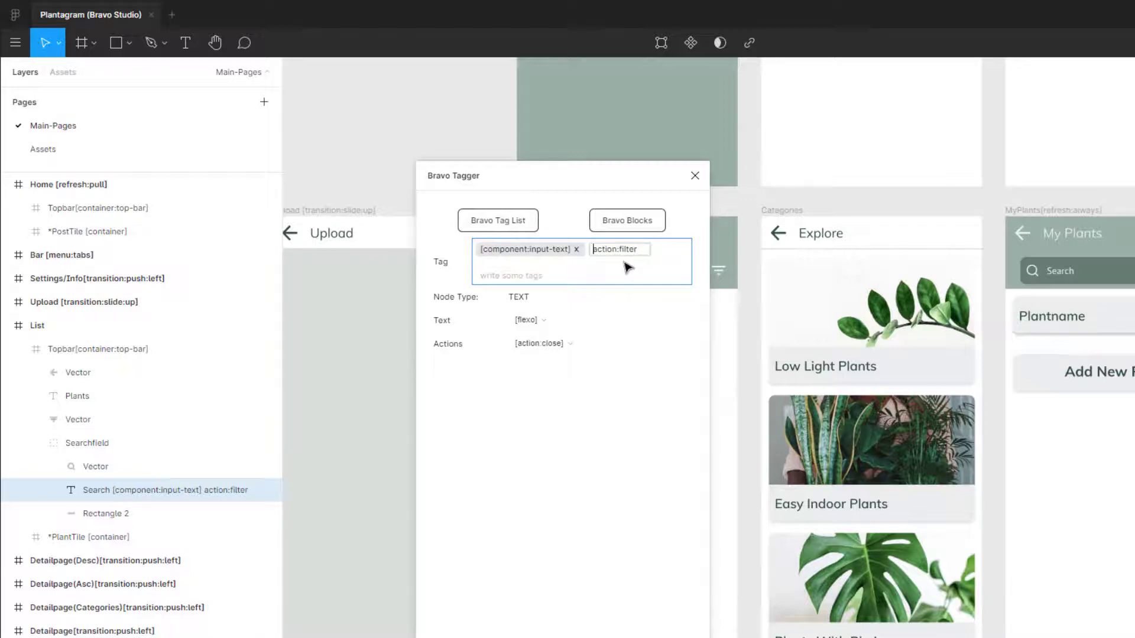
type("[")
left_click(647, 249)
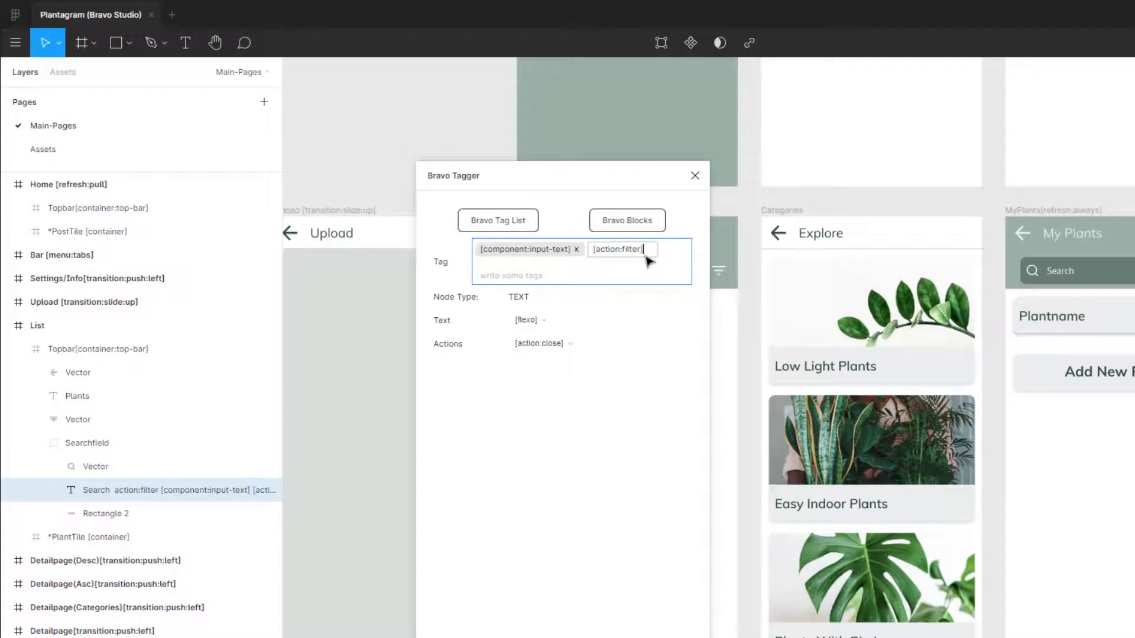
type("]")
key("Return")
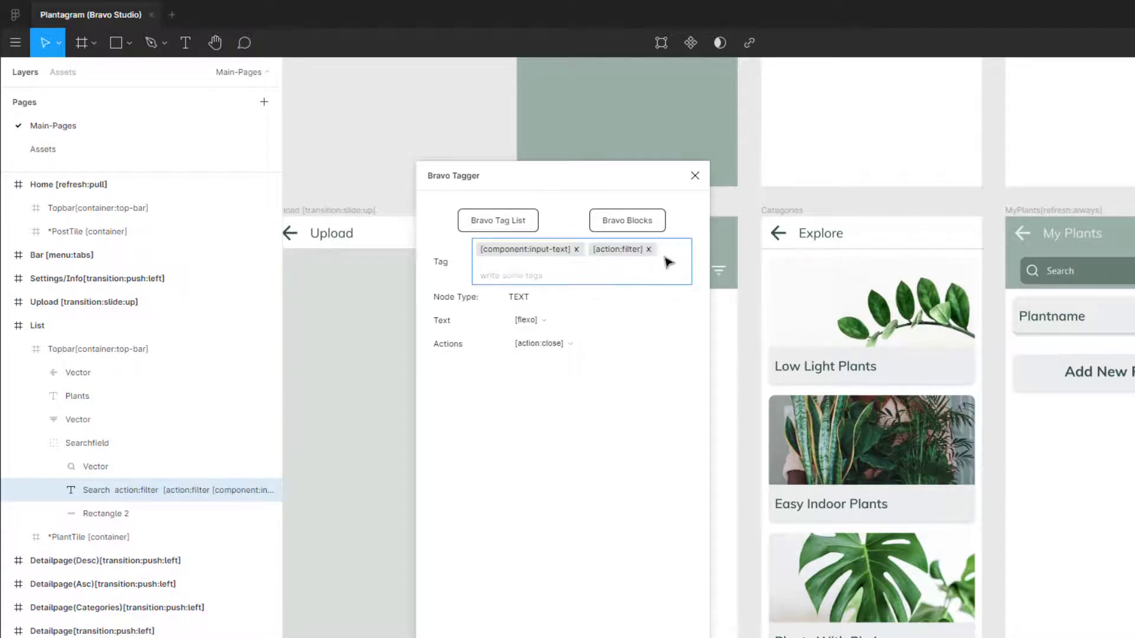
type("a")
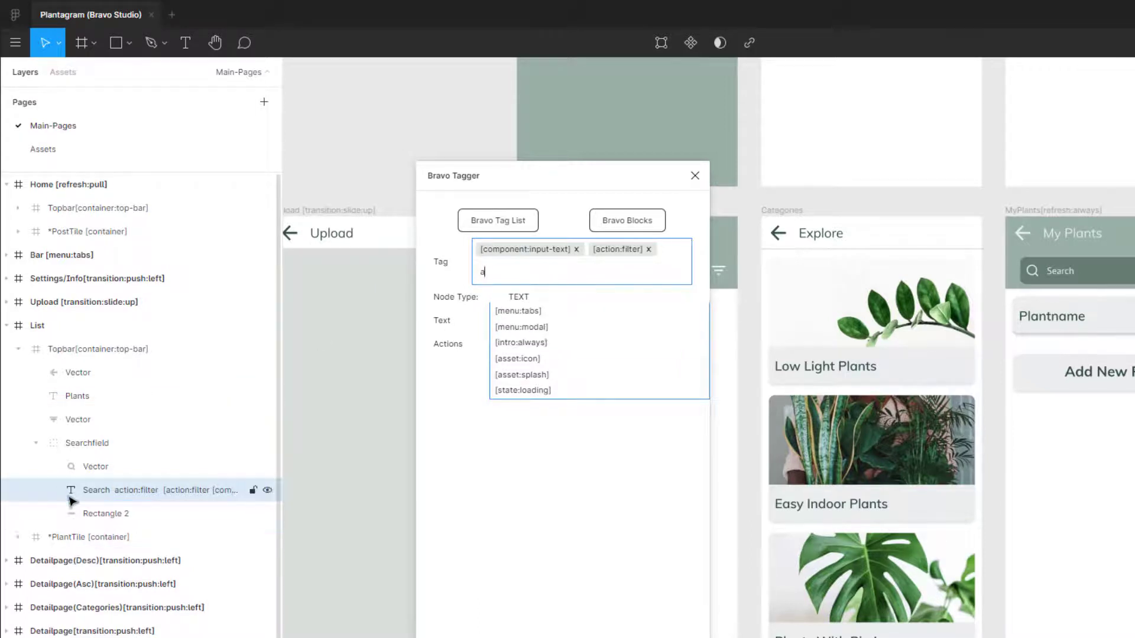
- Commit the stray 'a' as a tag, highlight the TEXT node type, and type another 'a'
key("Return")
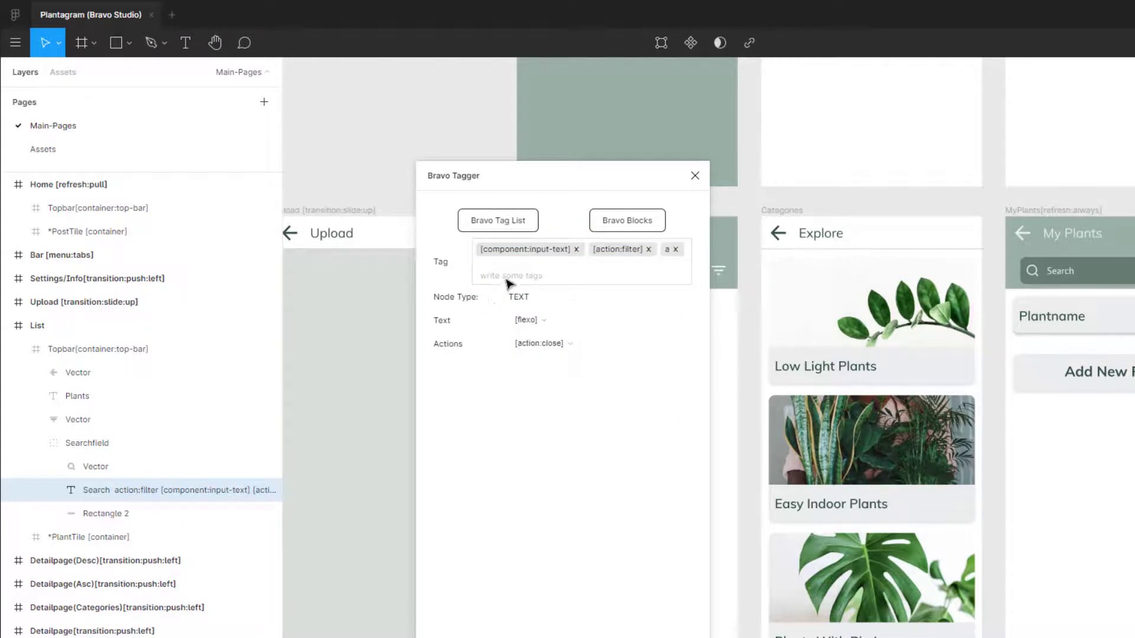
left_click(507, 283)
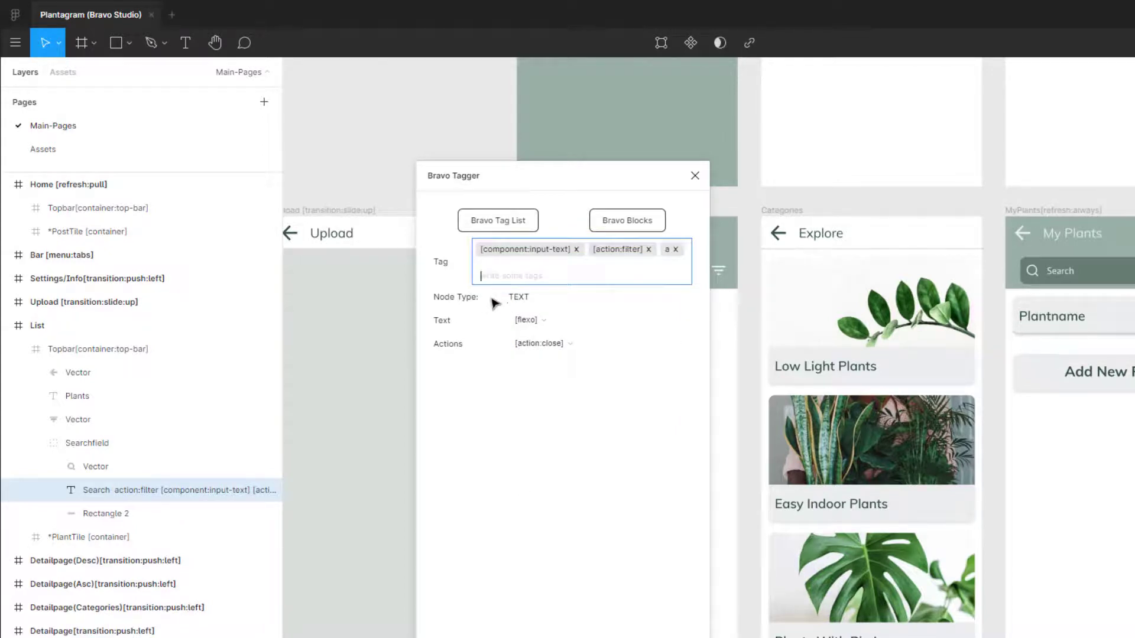
left_click_drag(536, 301, 496, 301)
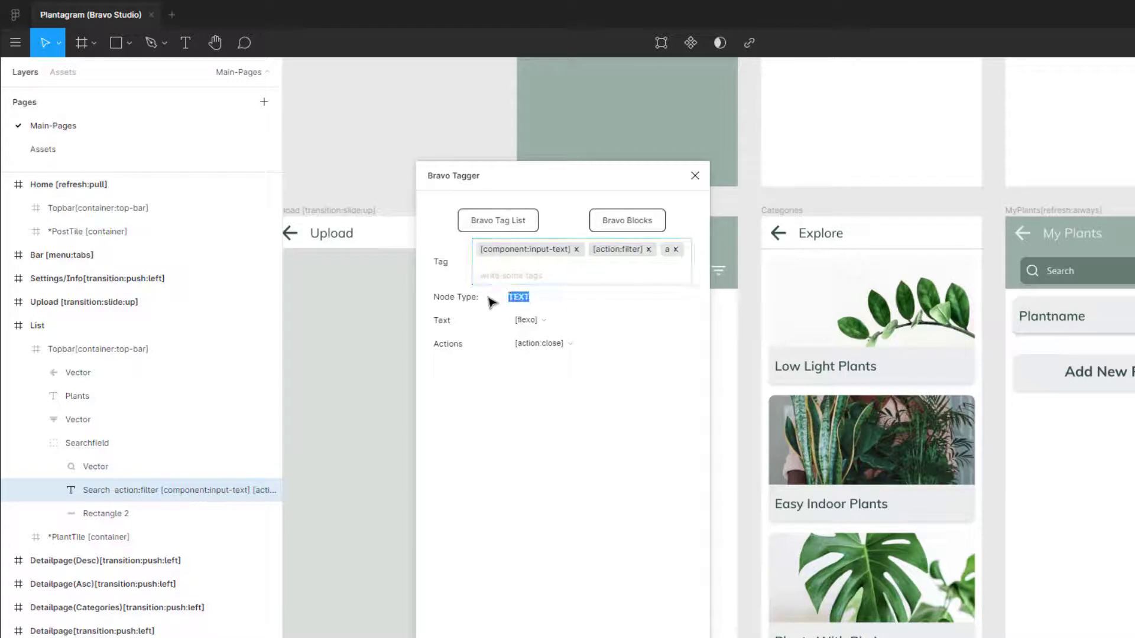
left_click(523, 302)
double_click(531, 301)
left_click(510, 283)
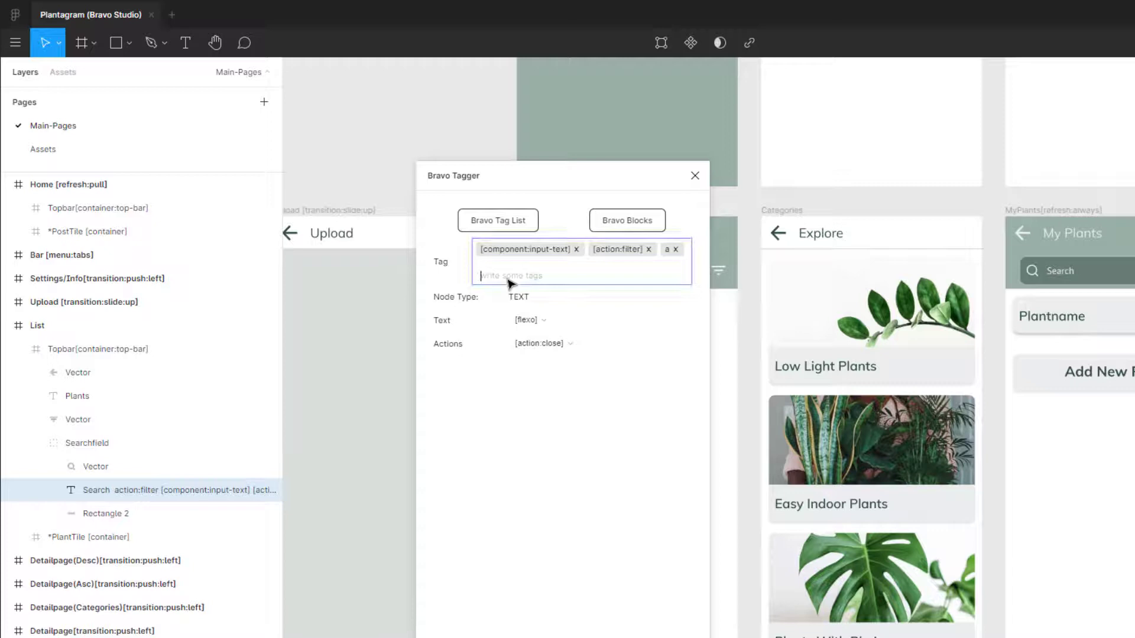
type("a")
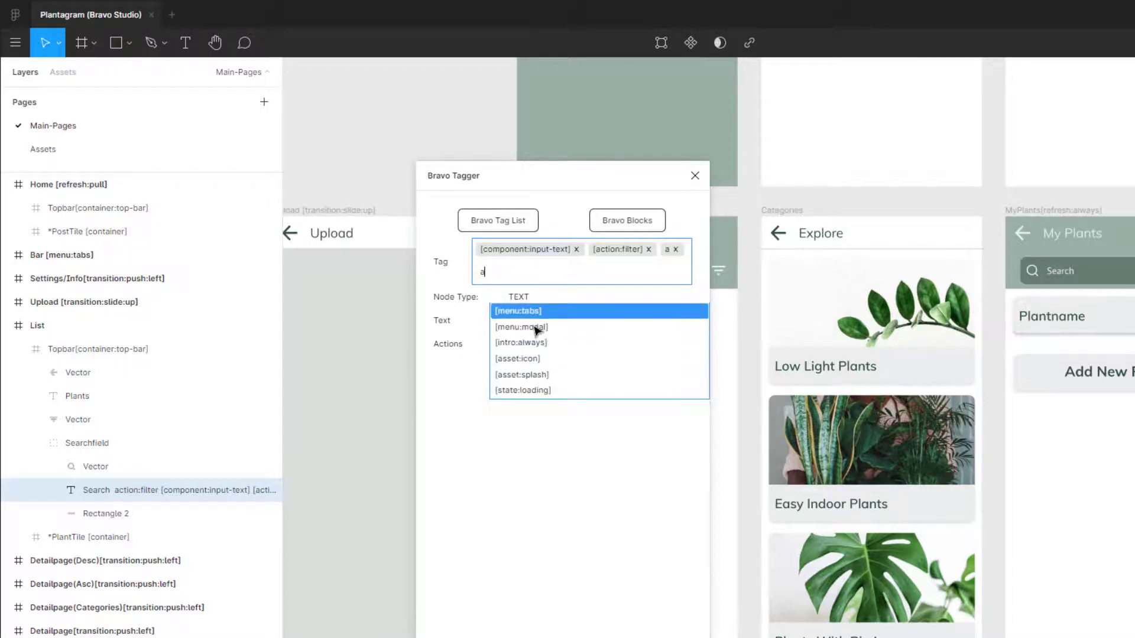
- Clear the typed 'a' from the tag input and remove the 'a' tag chip
double_click(479, 277)
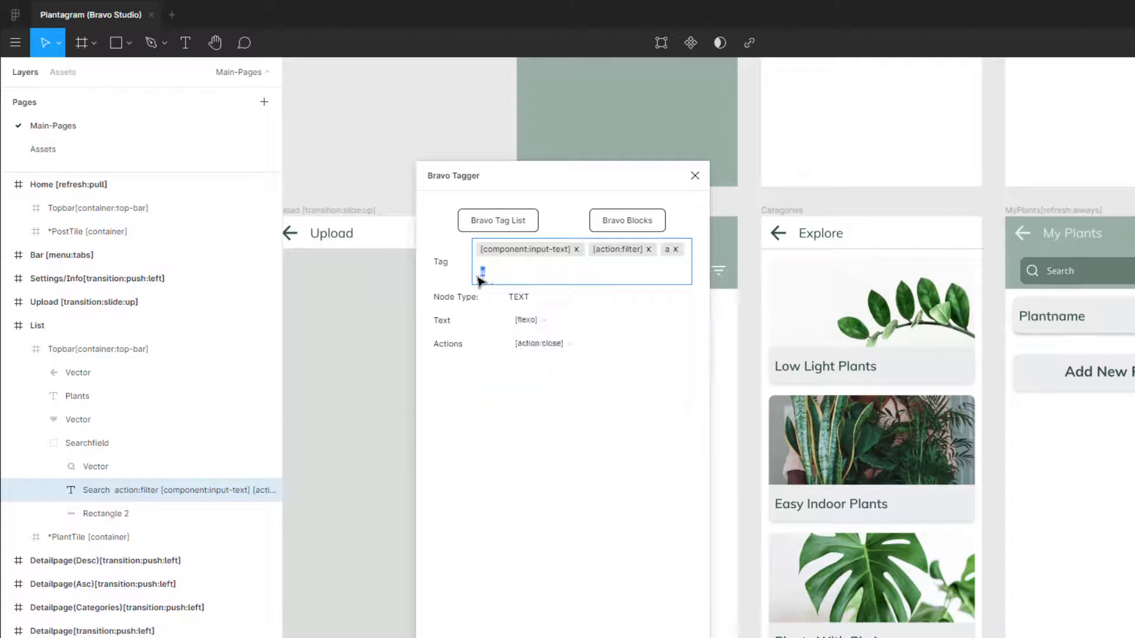
key("BackSpace")
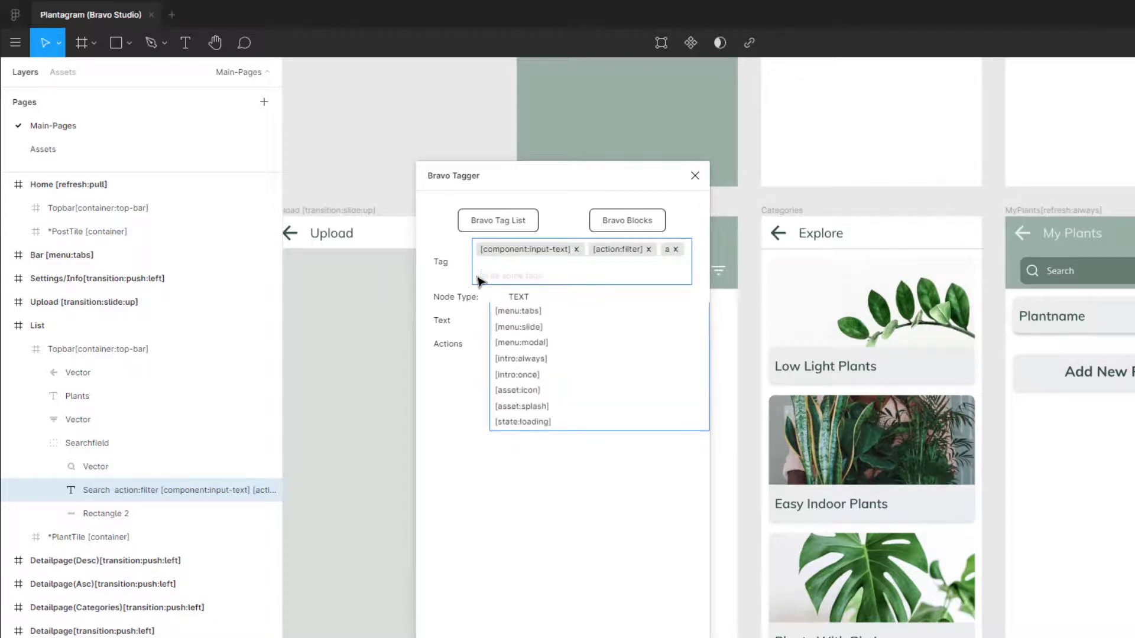
left_click(465, 381)
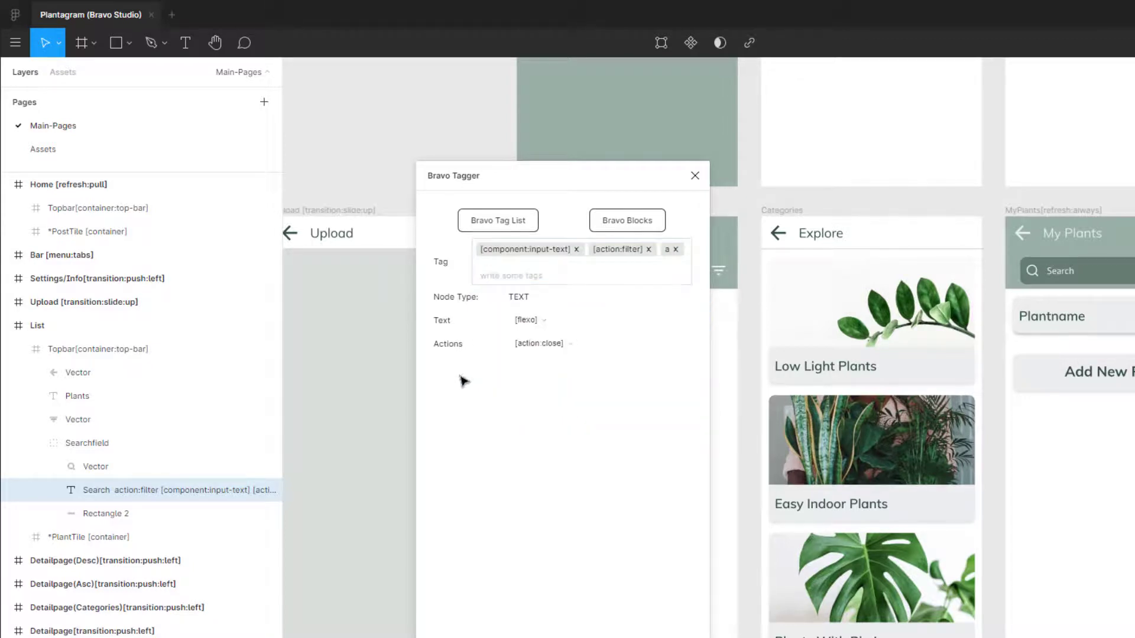
left_click_drag(512, 299, 530, 301)
left_click(531, 303)
left_click(676, 250)
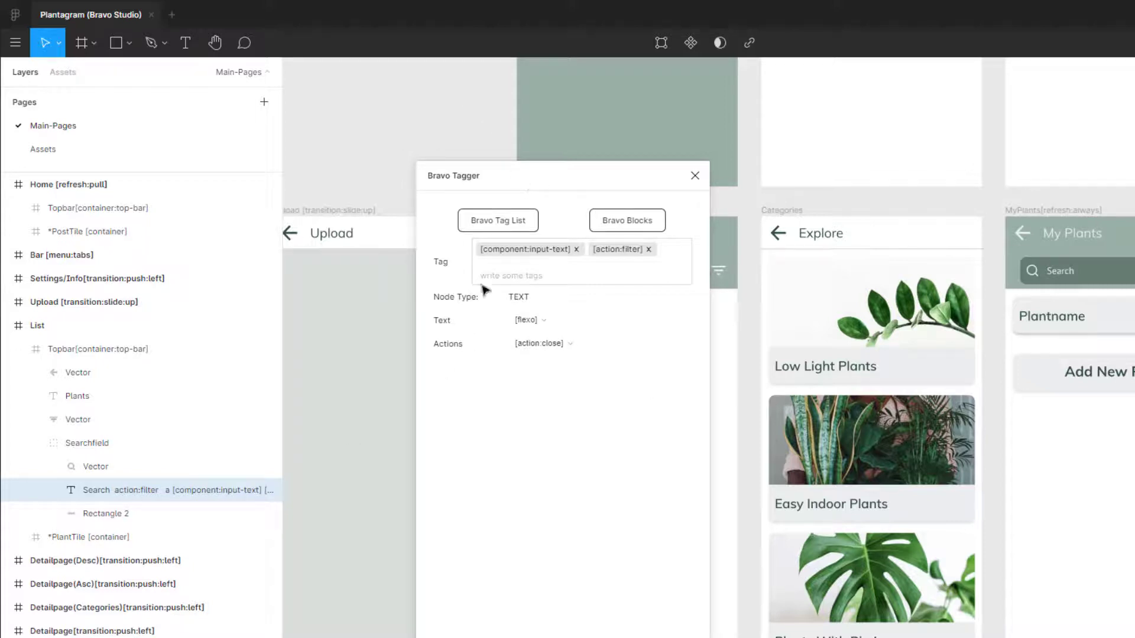
- Rename the Search layer to 'Search [component:input-text] [action:filter]', deleting the leftover text
double_click(185, 494)
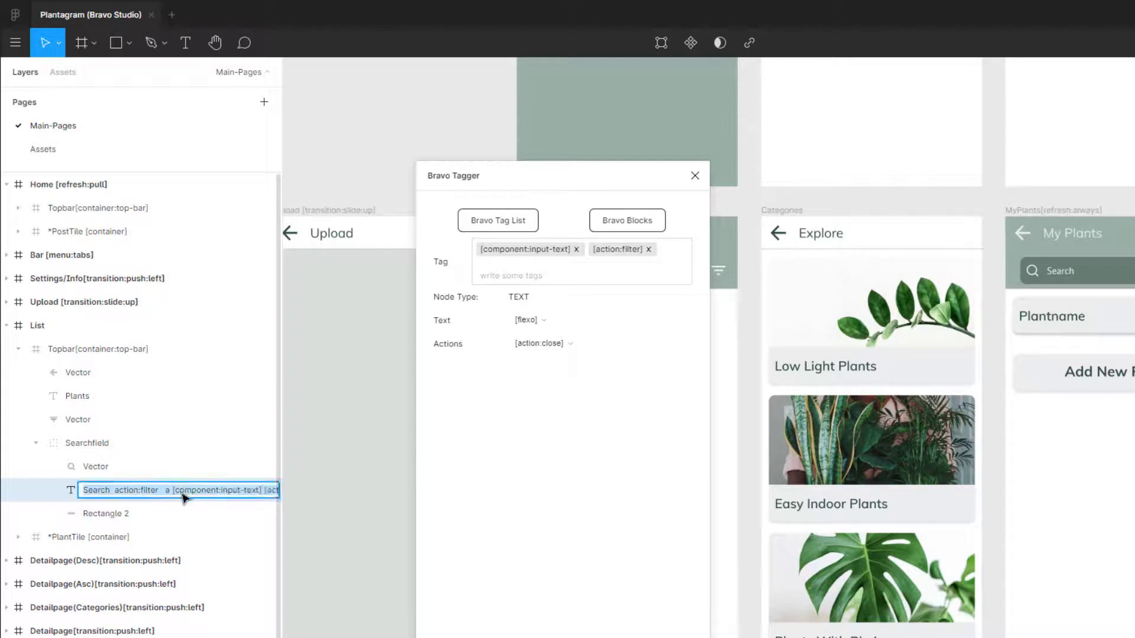
left_click_drag(282, 494, 424, 492)
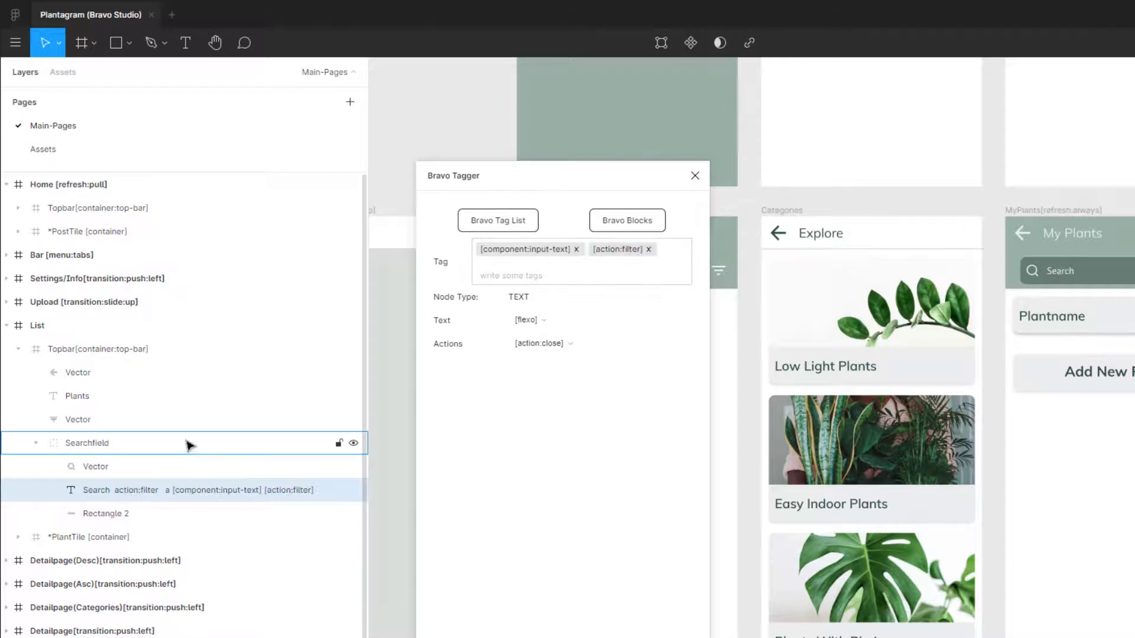
double_click(161, 494)
left_click_drag(174, 495, 120, 496)
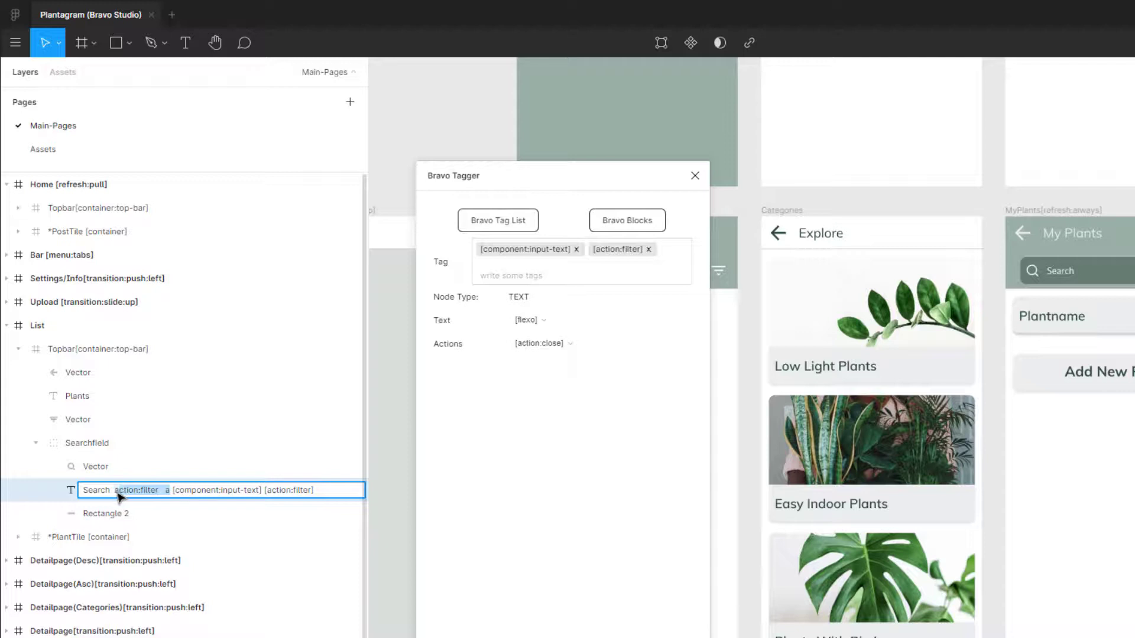
key("BackSpace")
key("BackSpace")
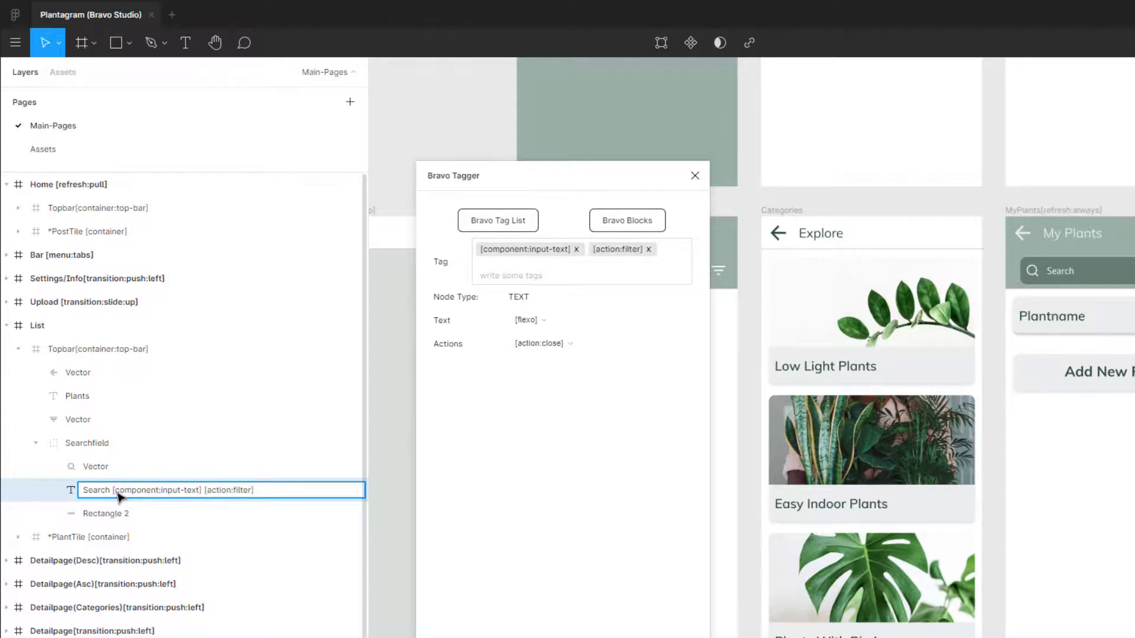
key("Return")
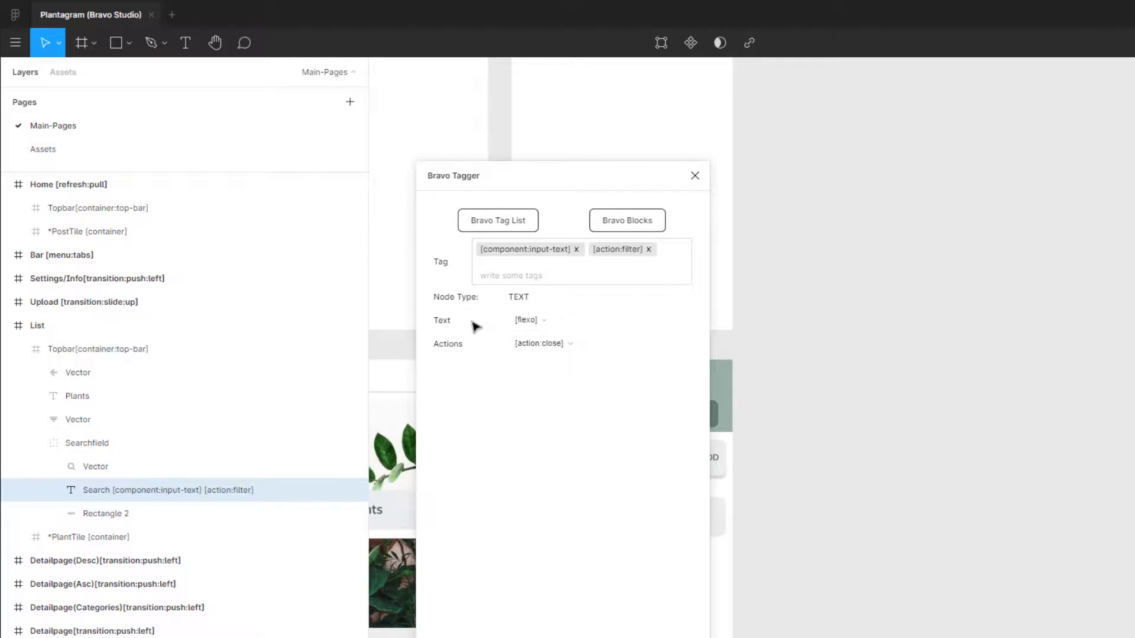
double_click(440, 322)
left_click(562, 324)
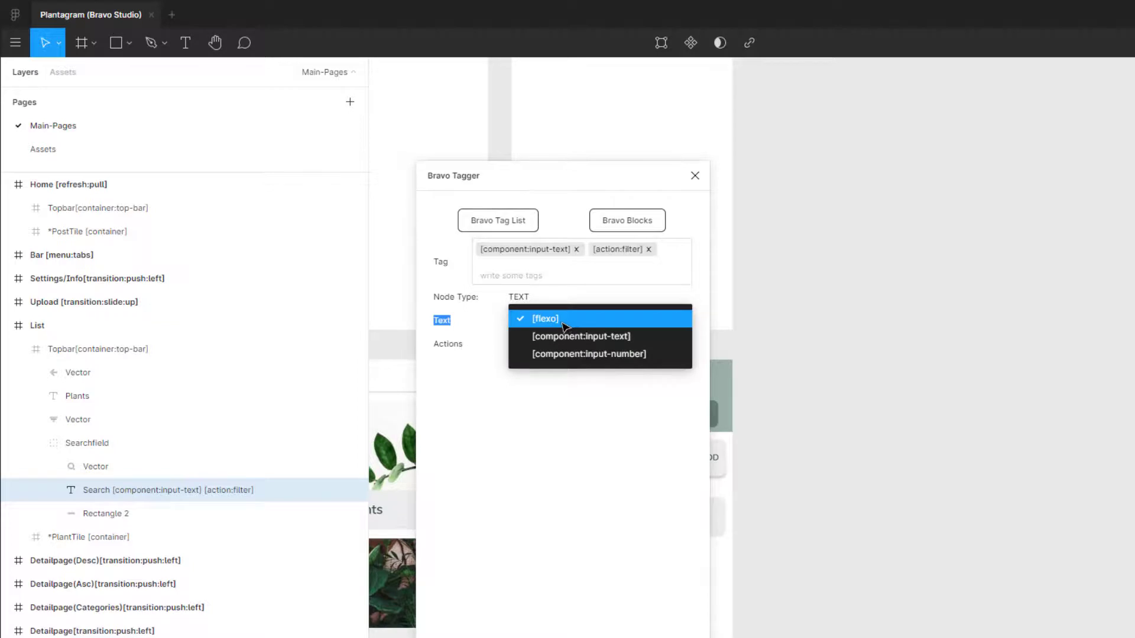
left_click(485, 322)
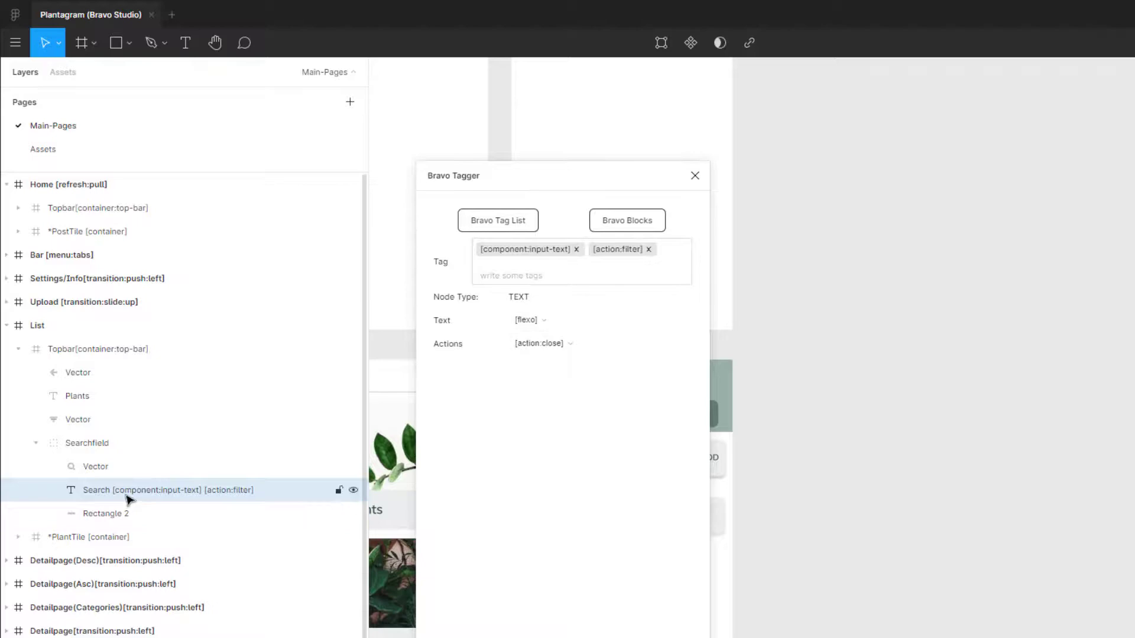
- Close Bravo Tagger, select the Search text layer in Searchfield, and bring up its context menu
left_click(695, 176)
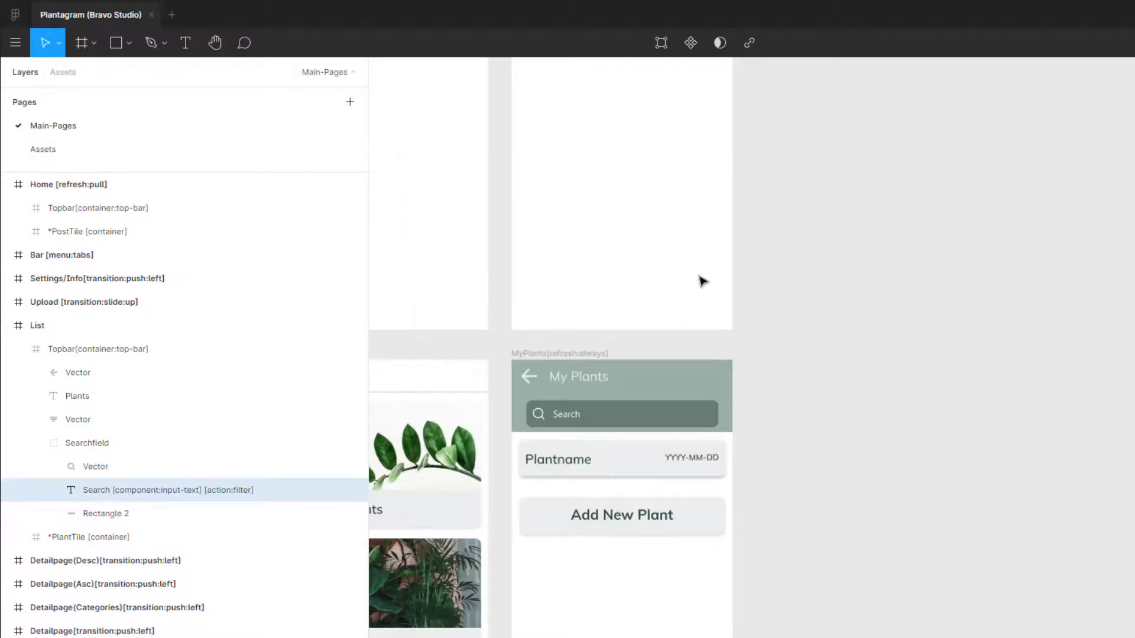
double_click(136, 491)
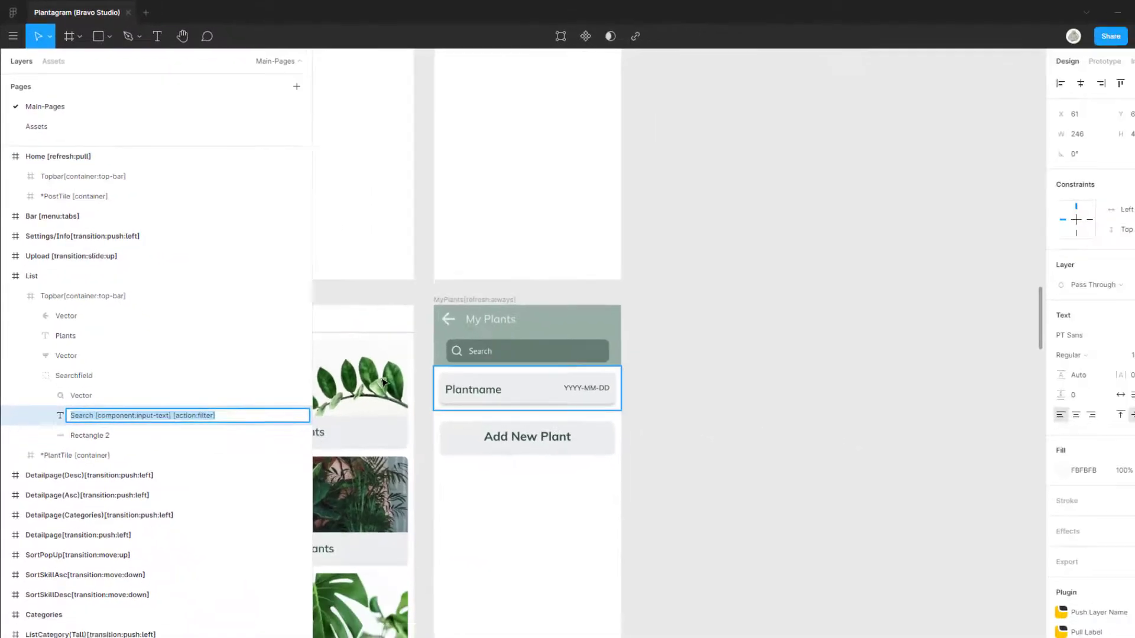
left_click(96, 357)
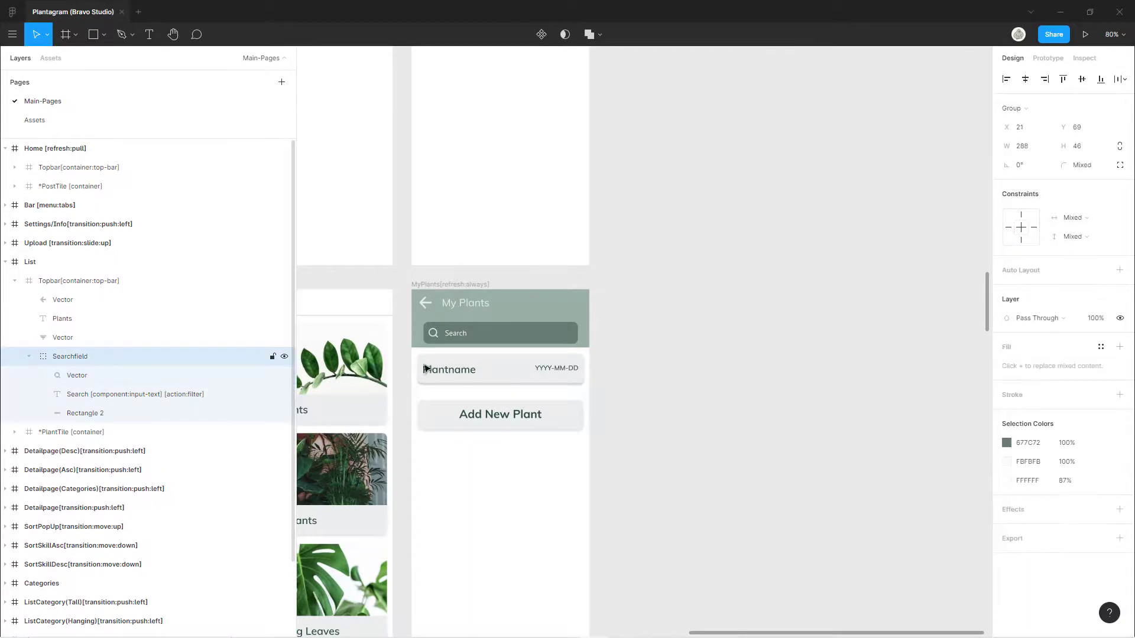
scroll(786, 371, "left", 2)
scroll(755, 334, "up", 10)
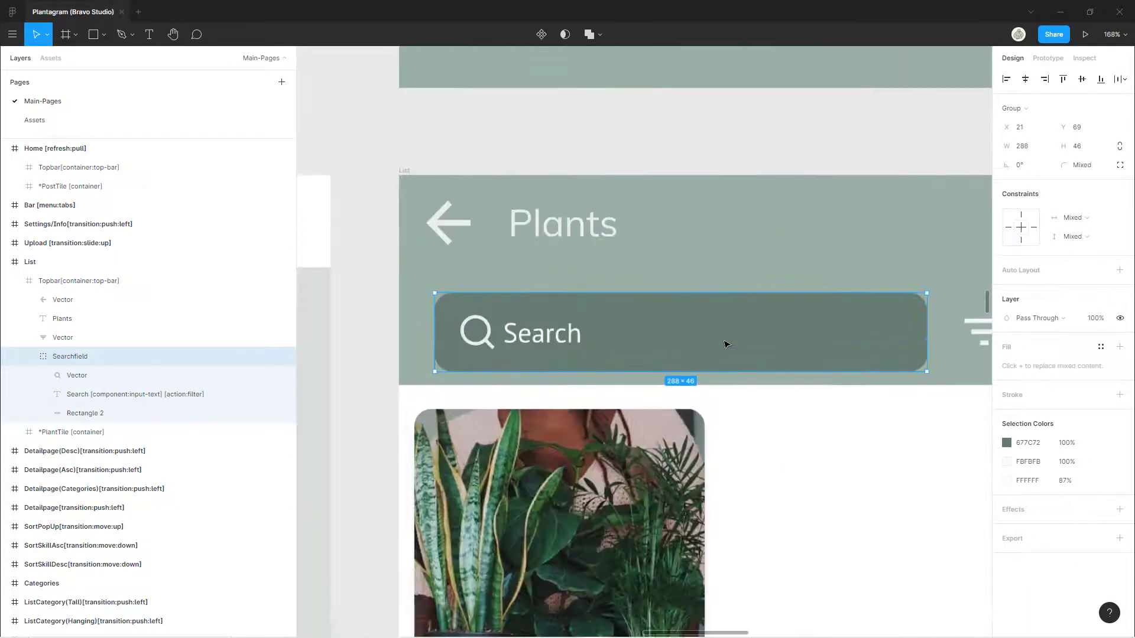
double_click(543, 335)
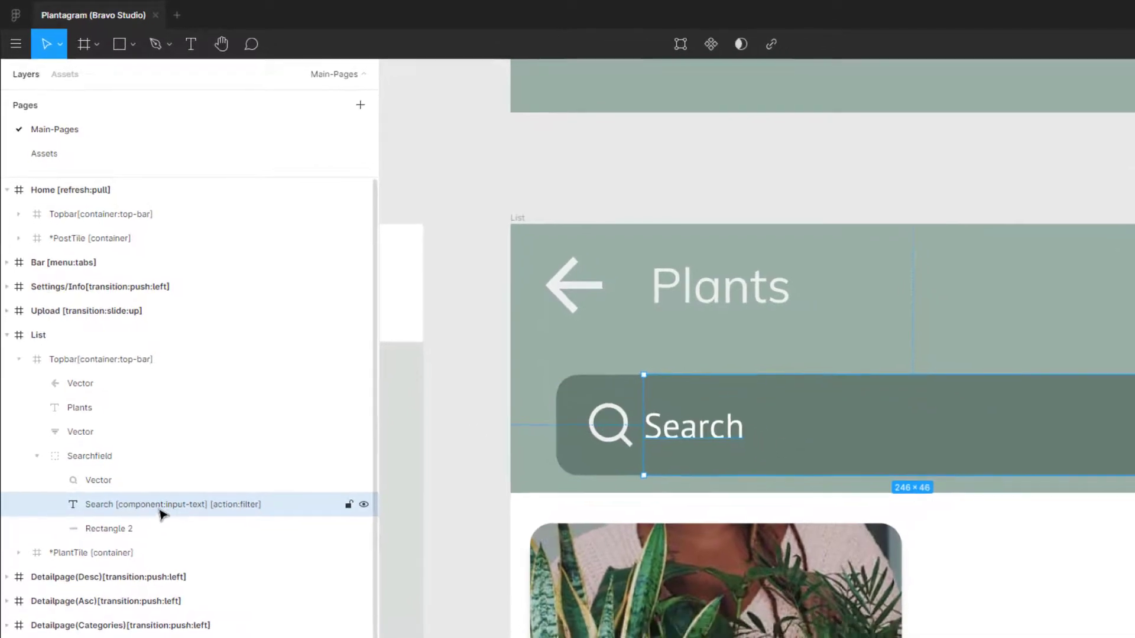
right_click(159, 524)
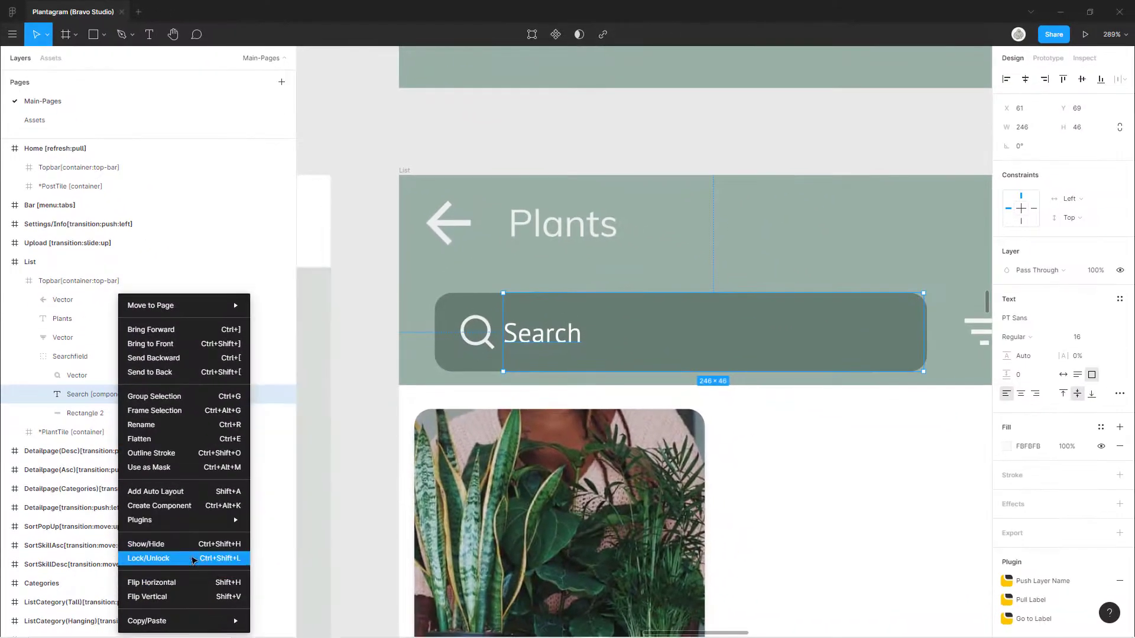
- Relaunch Bravo Tagger on the Search layer and browse the Text type dropdown options
mouse_move(198, 521)
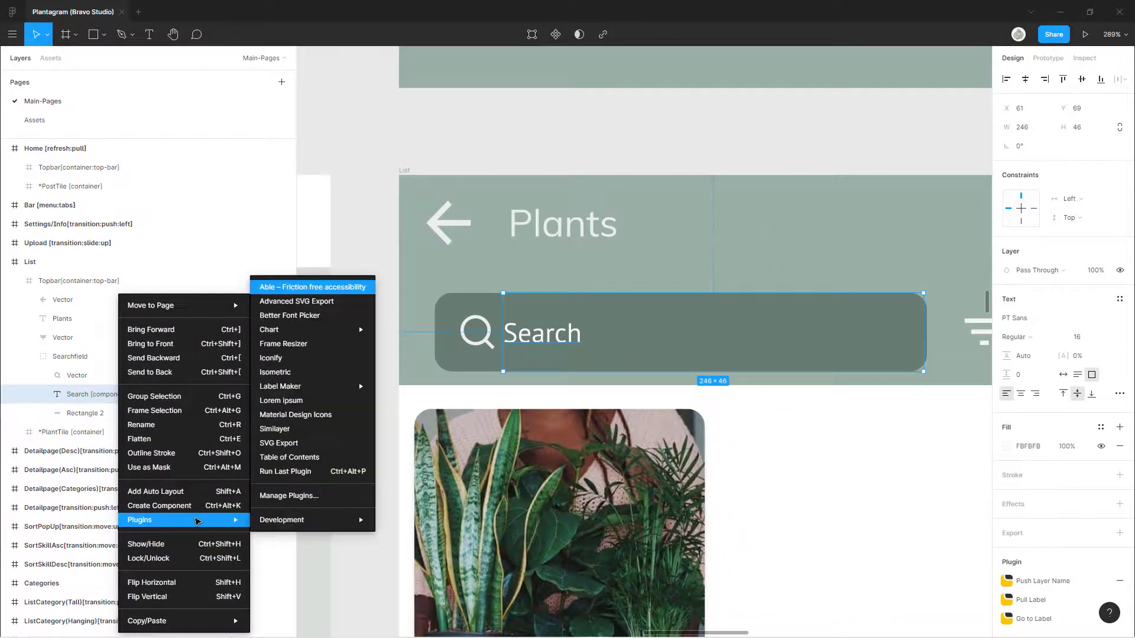
mouse_move(320, 520)
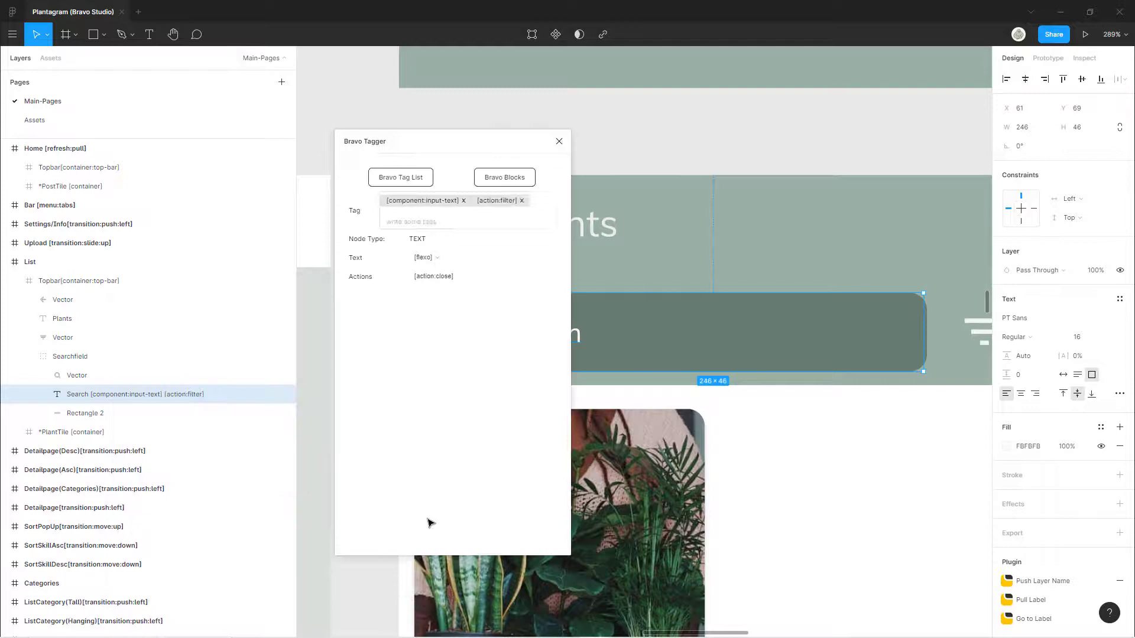
left_click(460, 259)
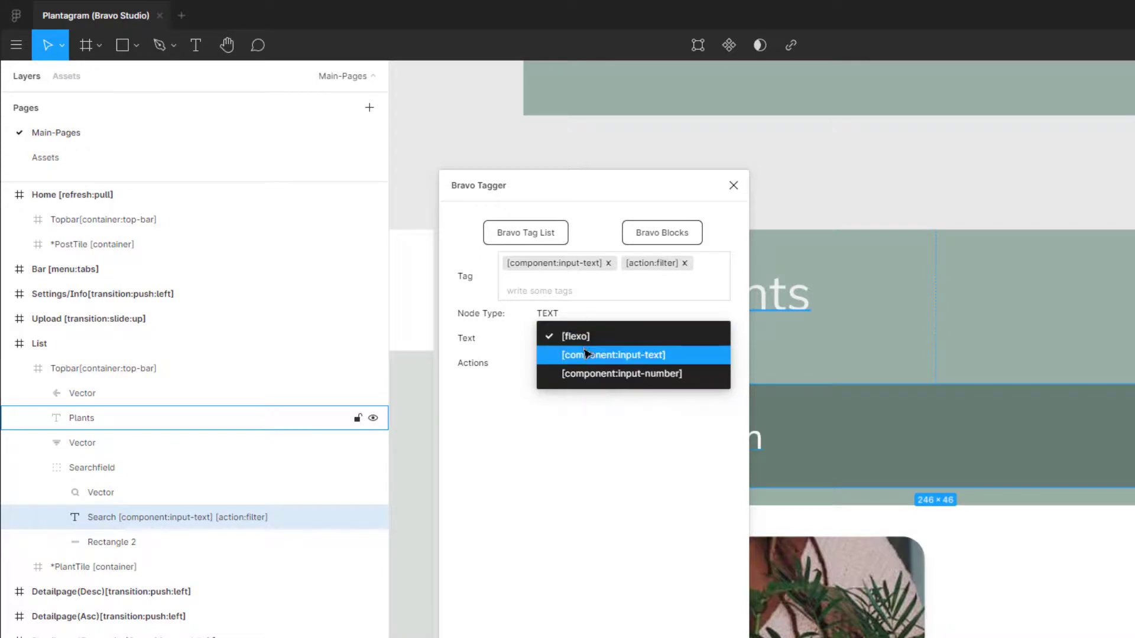
left_click(493, 338)
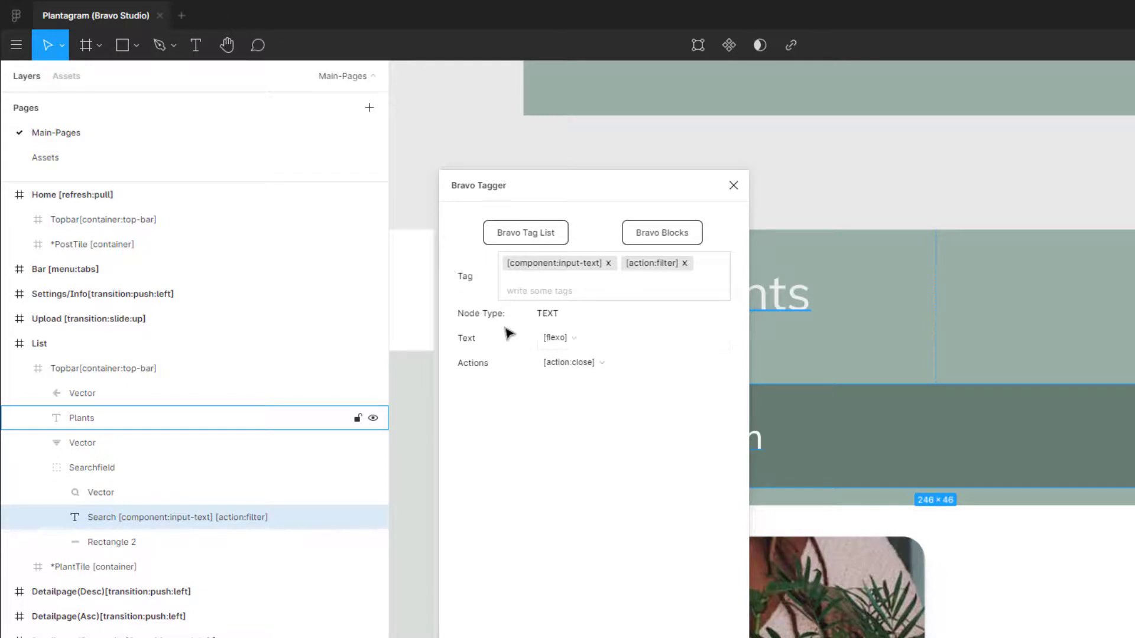
left_click(626, 346)
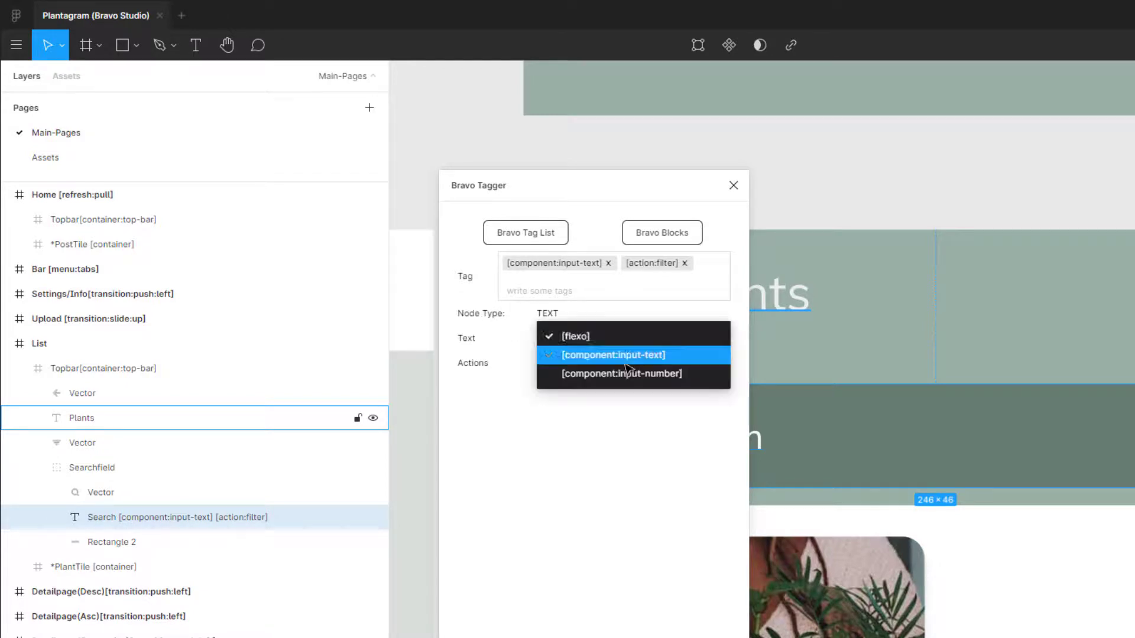
left_click(615, 317)
left_click(609, 339)
left_click(594, 337)
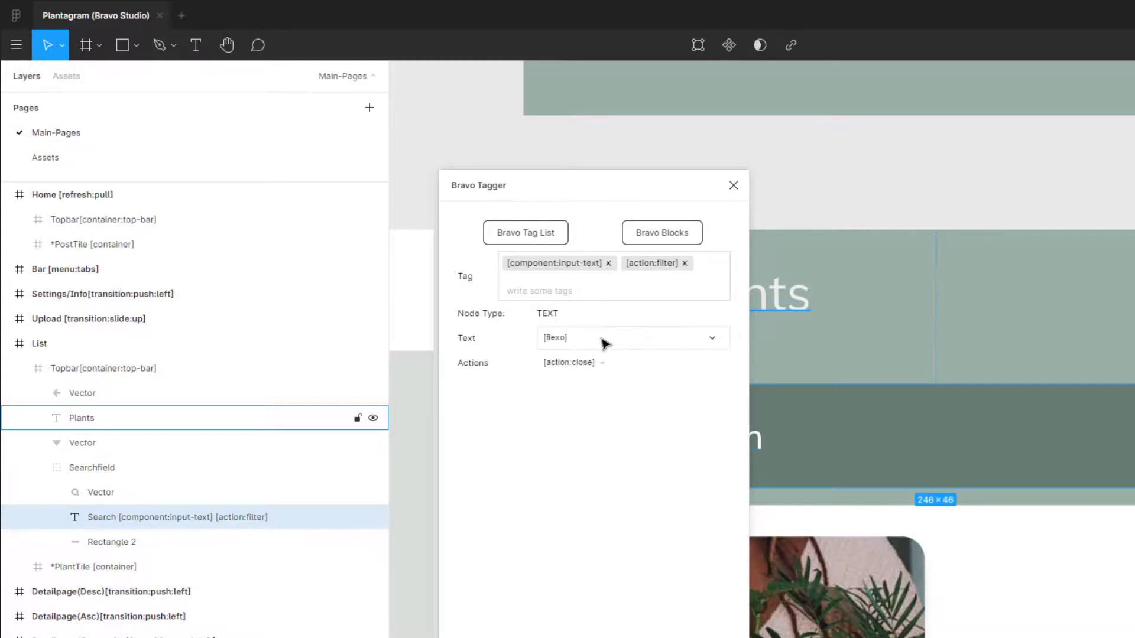
left_click(604, 343)
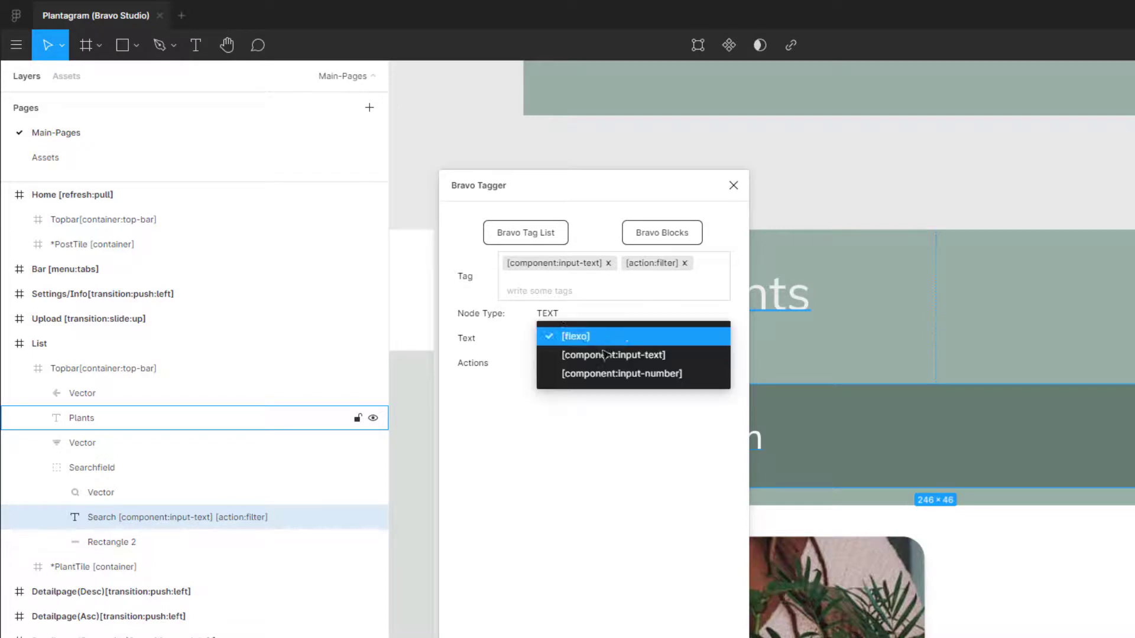
- Tag Search as [flexo], drop the duplicate [flexo], and add [component:input-text]
left_click(599, 343)
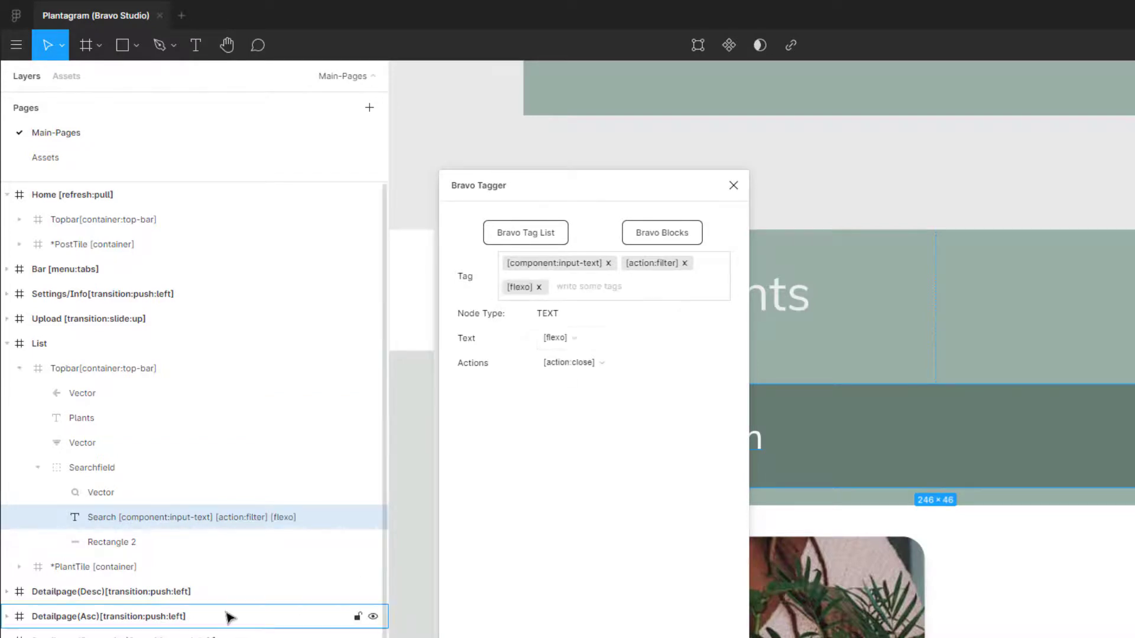
left_click(591, 335)
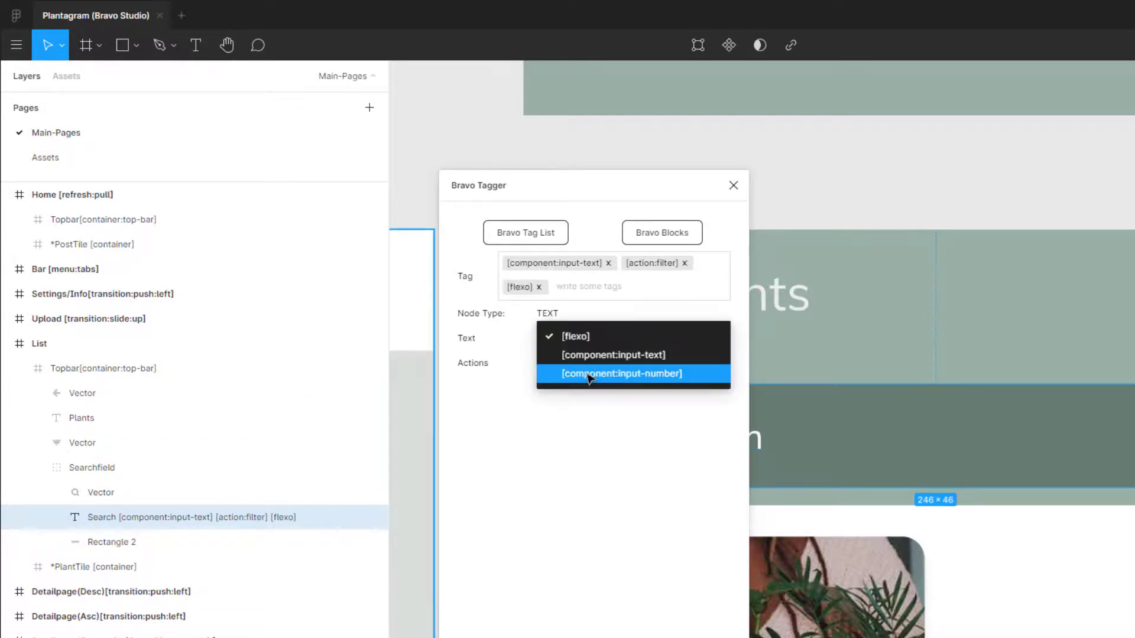
left_click(588, 333)
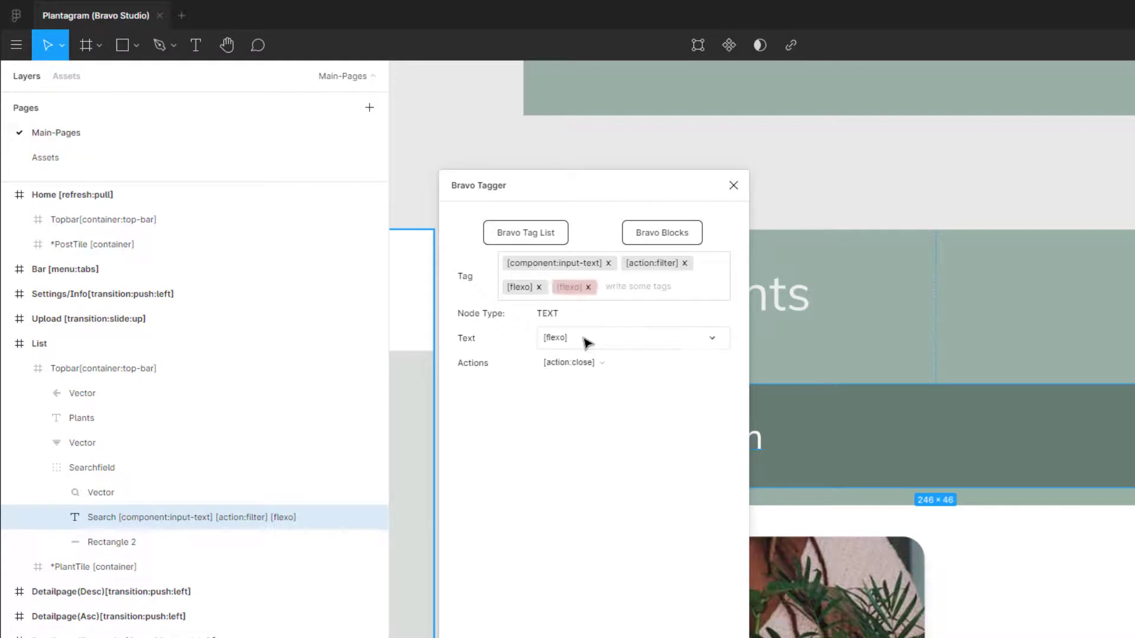
left_click(588, 287)
left_click(571, 340)
left_click(586, 353)
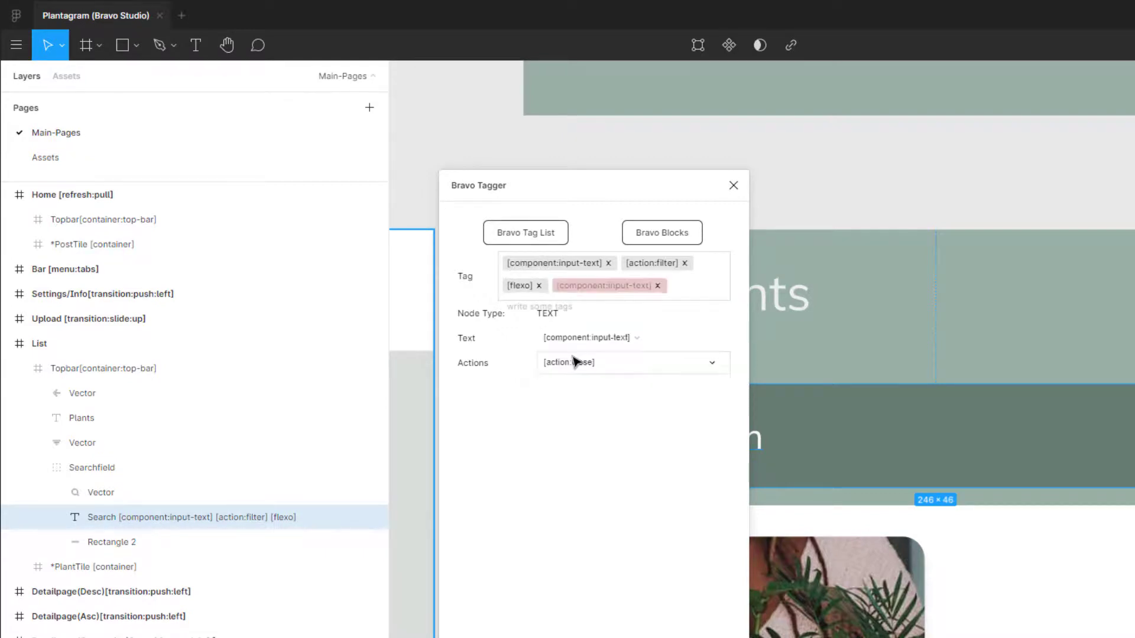
- Try [component:input-number] as the Text value, then revert and remove the input-number tag
left_click(591, 337)
left_click(593, 356)
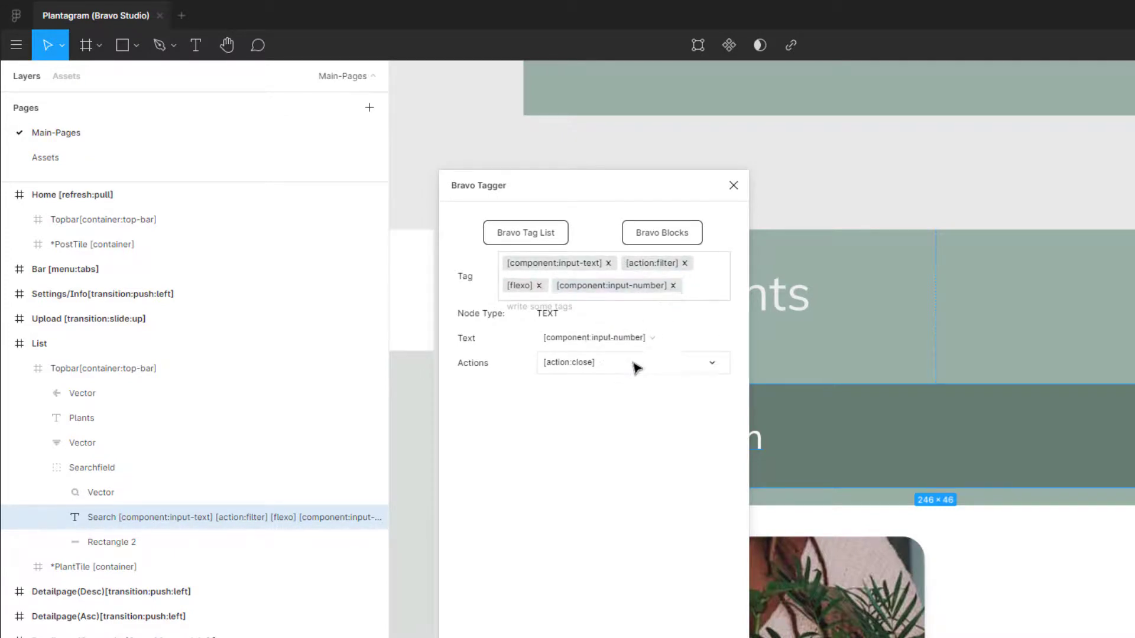
left_click(632, 338)
left_click(628, 323)
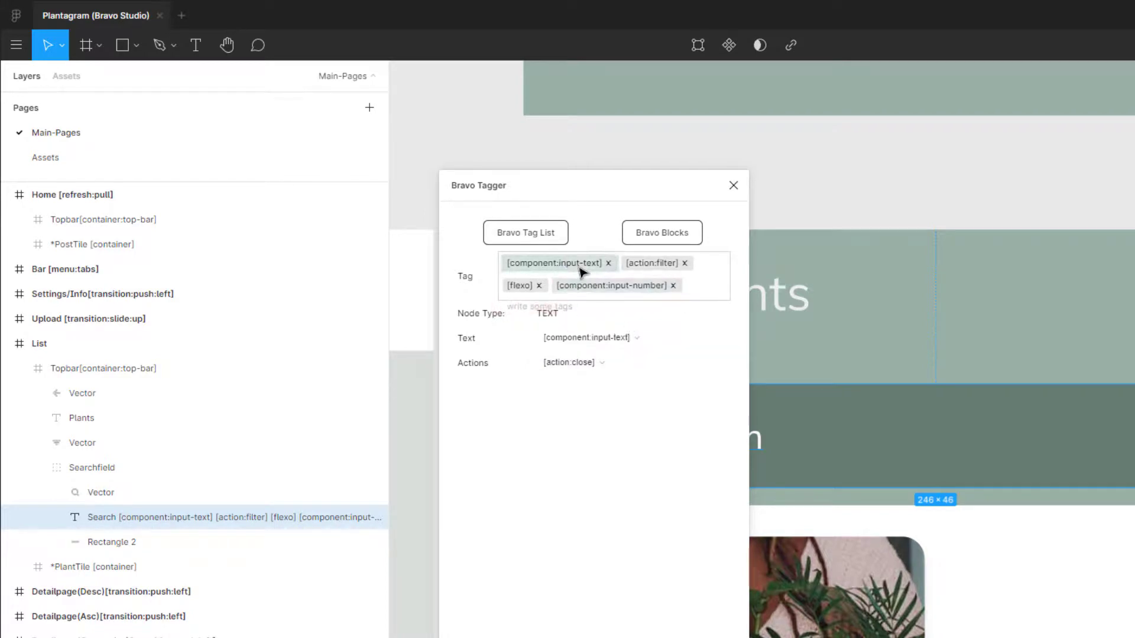
left_click(674, 285)
- Pick [flexo] in the Text options again and remove the resulting [flexo] tag chip
left_click(609, 338)
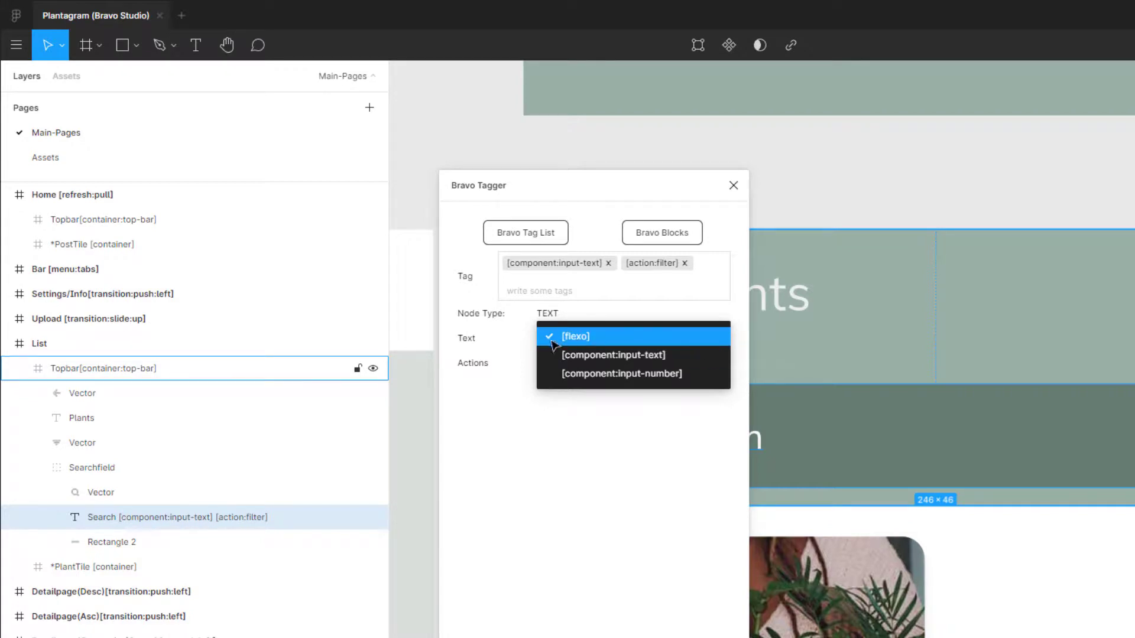
left_click(492, 348)
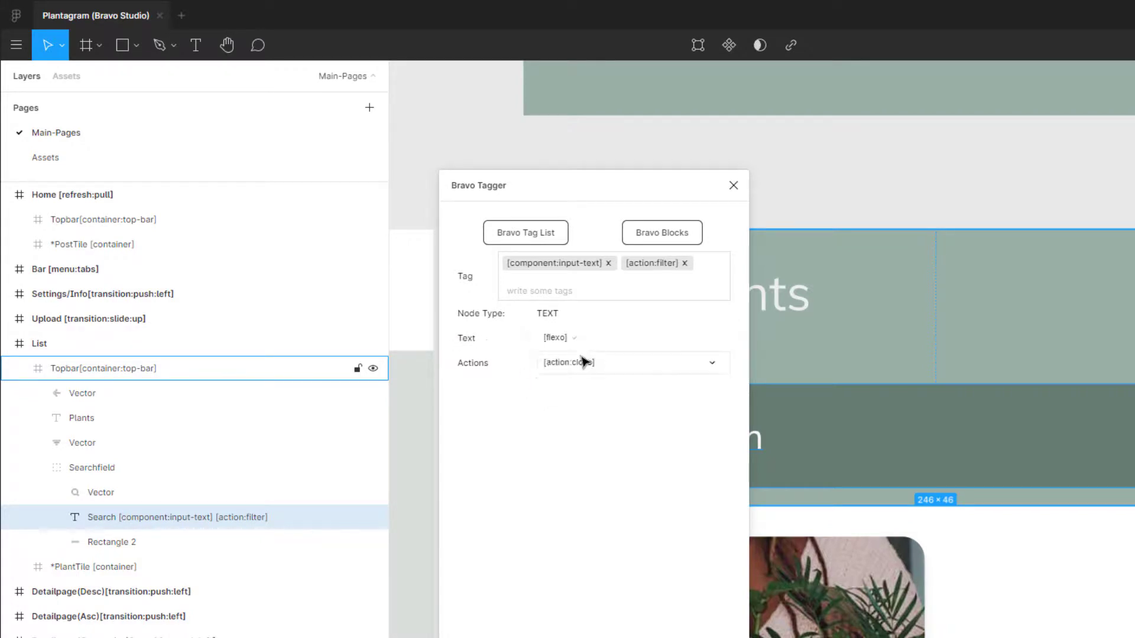
left_click(550, 338)
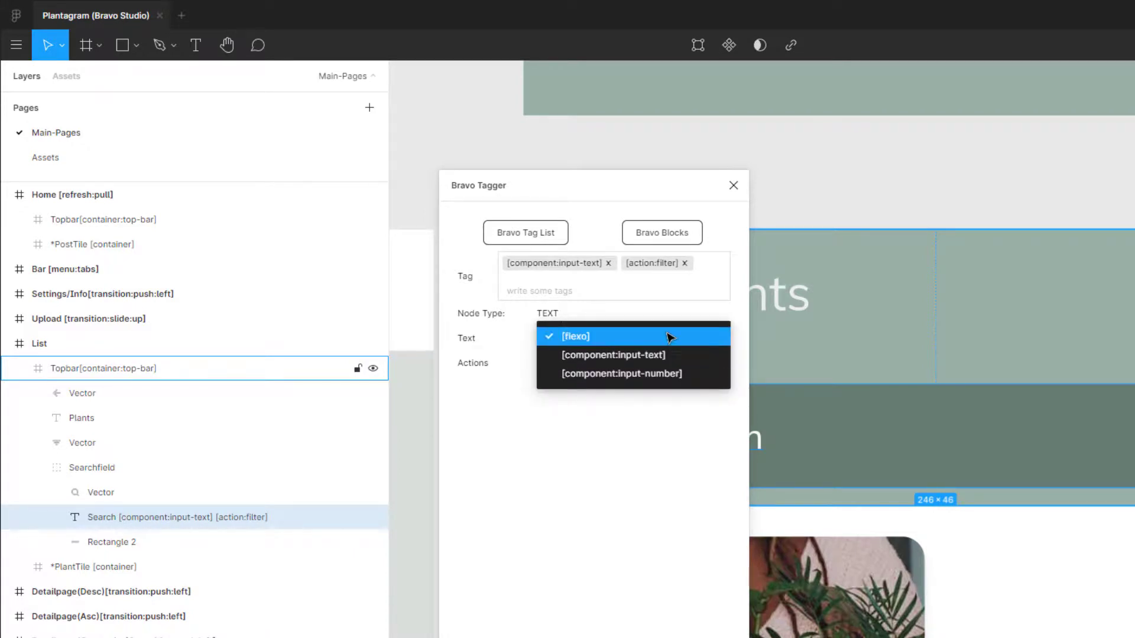
left_click(700, 342)
left_click(543, 291)
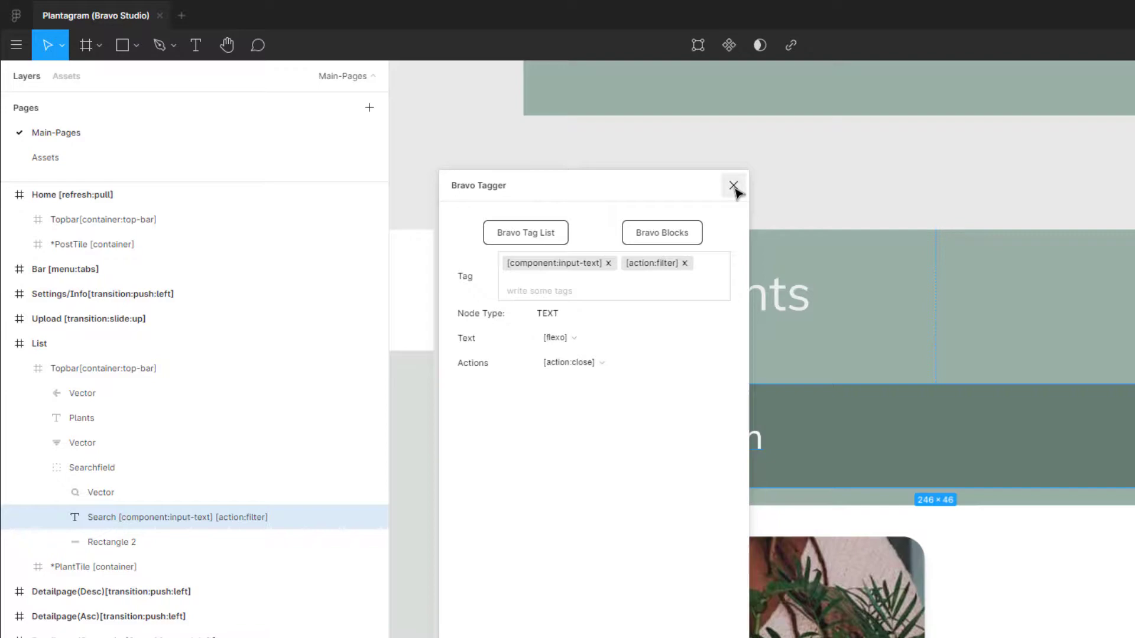
- Close the Bravo Tagger plugin and locate the Upload screen's Form layer, leaving its name unchanged
left_click(733, 185)
scroll(730, 189, "down", 8)
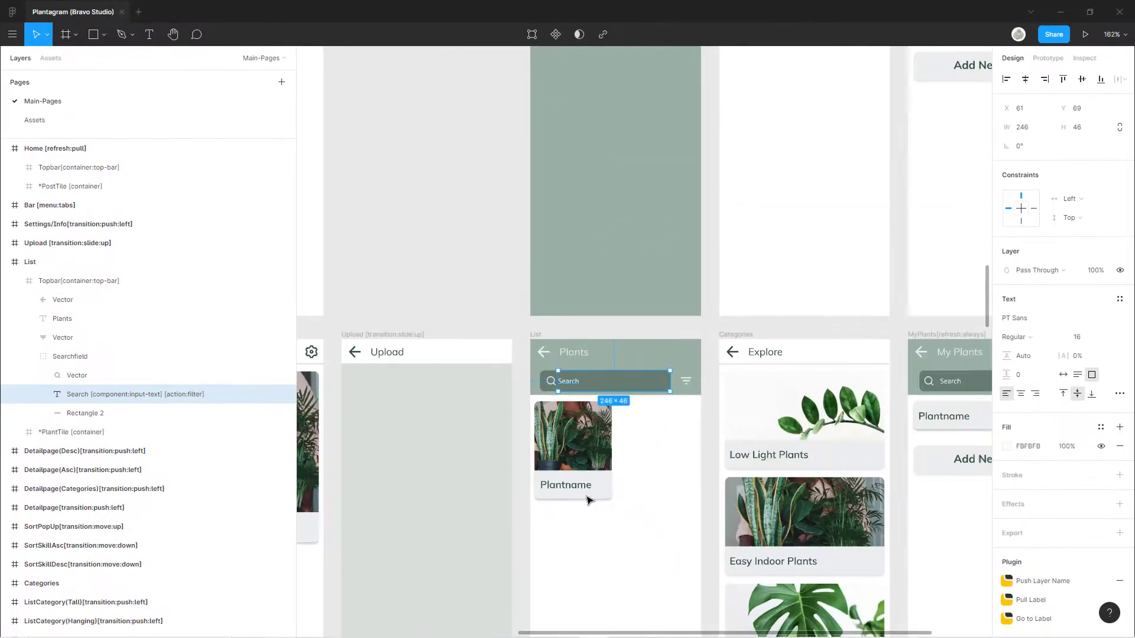
scroll(587, 501, "down", 10)
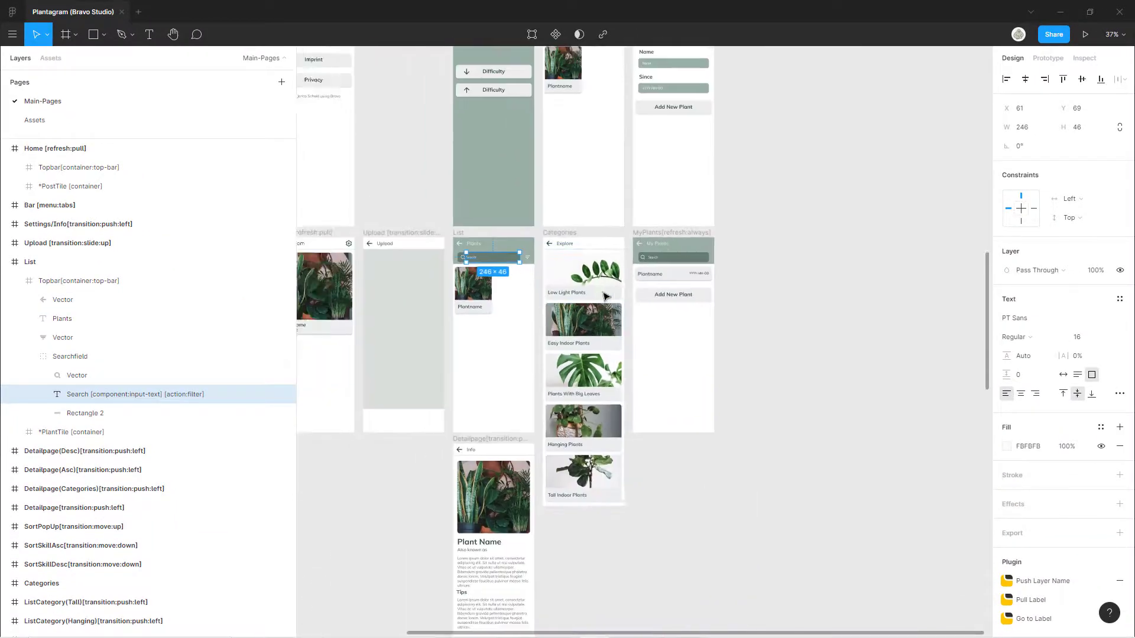
double_click(121, 301)
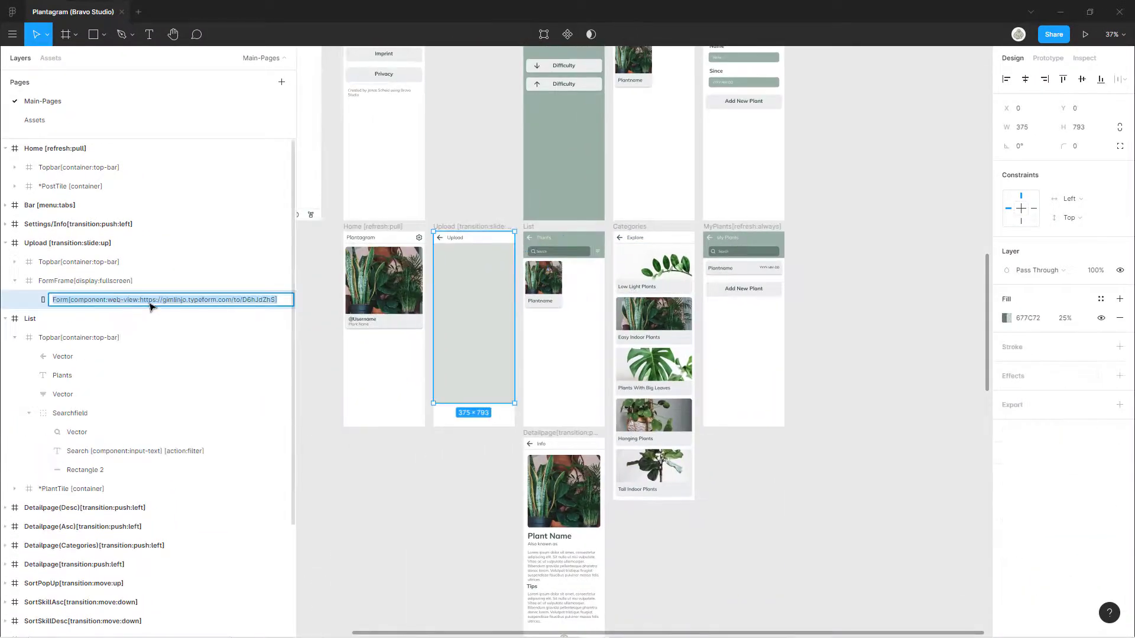
key("Escape")
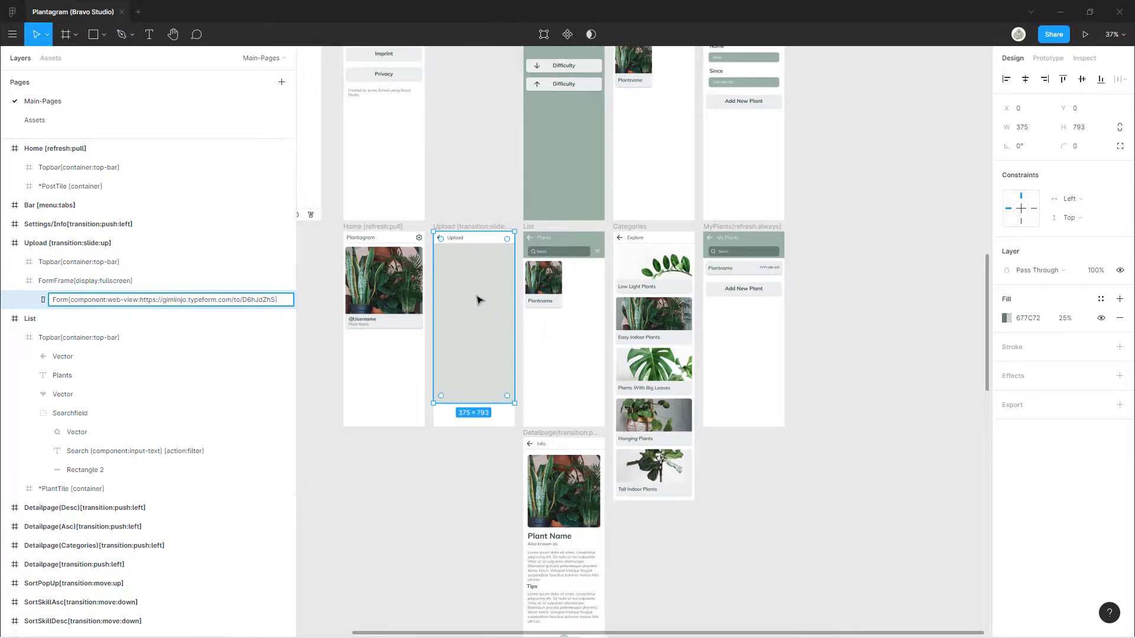
scroll(480, 300, "up", 5)
key("Escape")
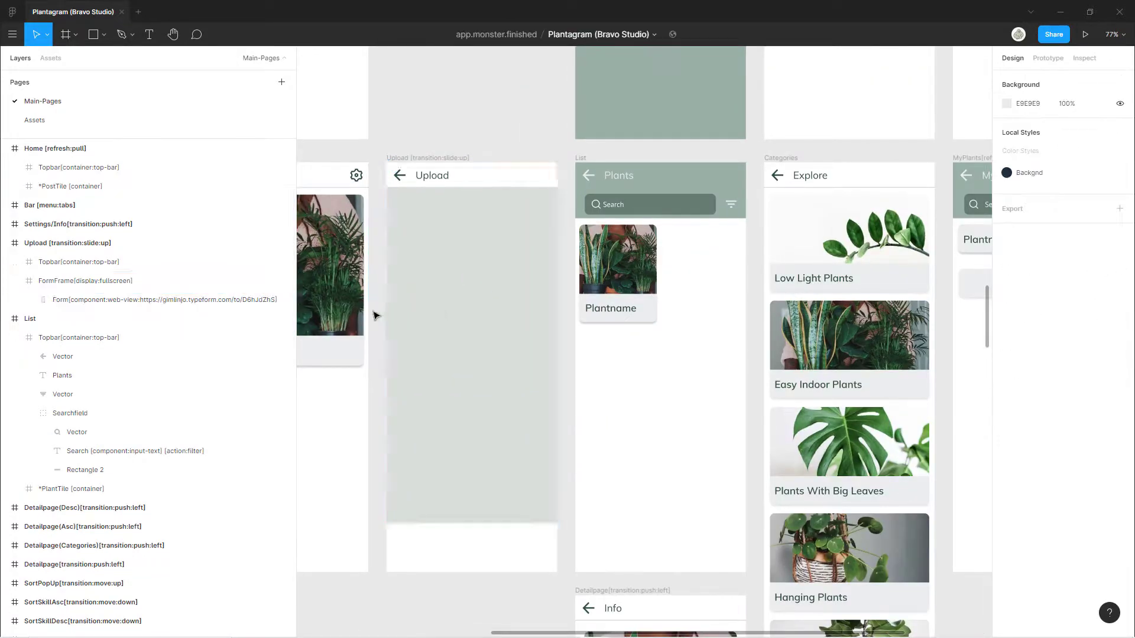
- Run Bravo Tagger on the Form rectangle to show its [component:web-view] tag and Typeform URL
right_click(203, 303)
left_click(183, 302)
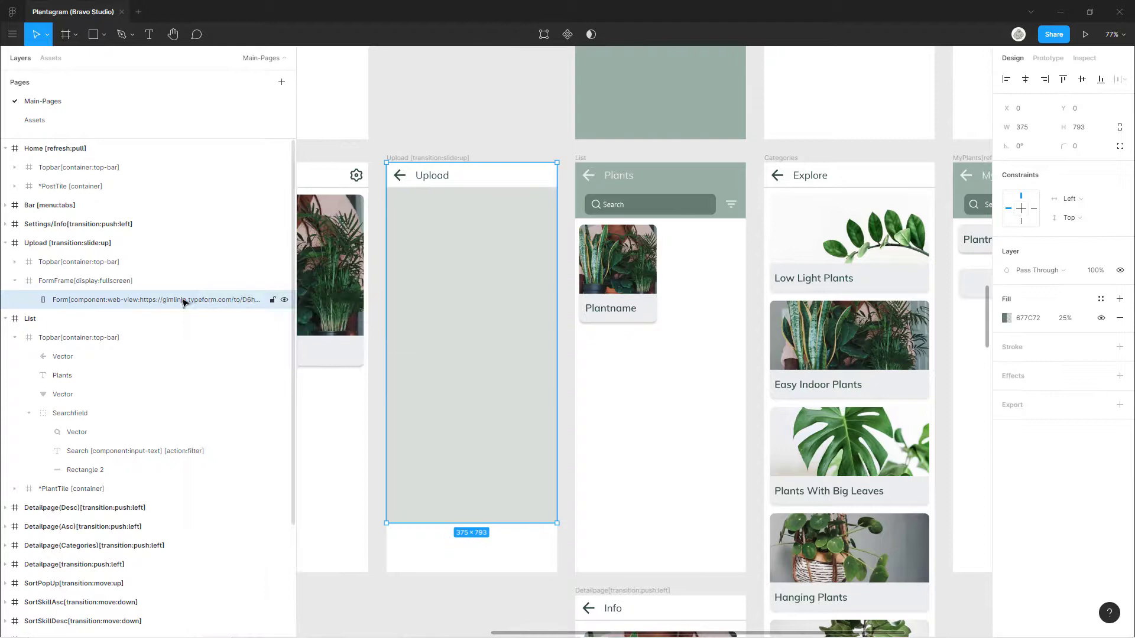
right_click(219, 305)
mouse_move(299, 520)
mouse_move(399, 522)
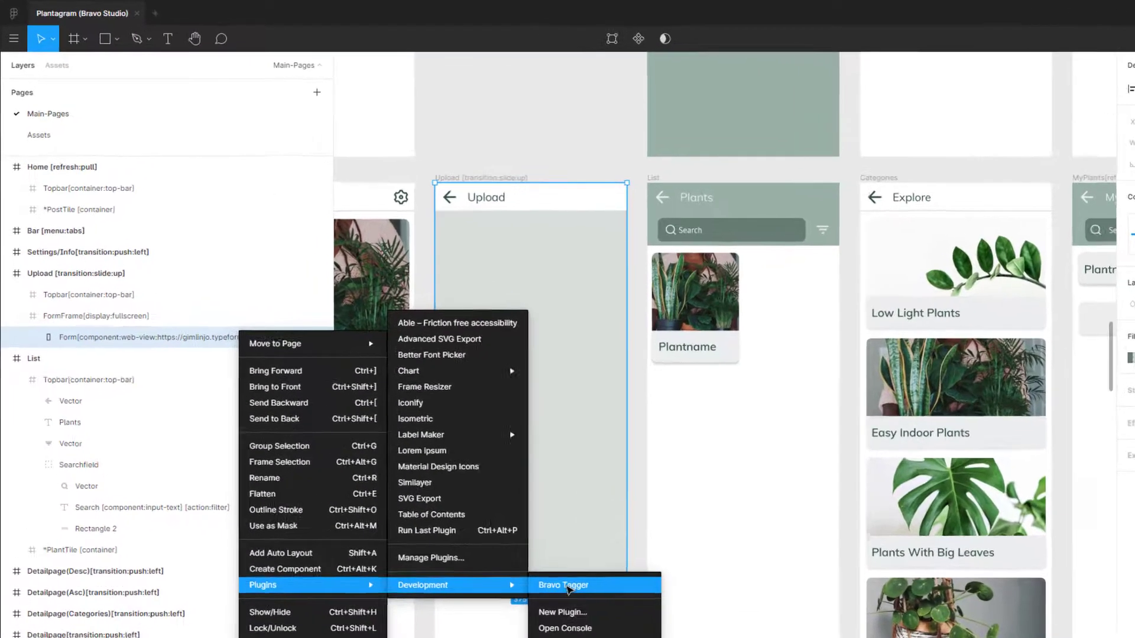
left_click(498, 521)
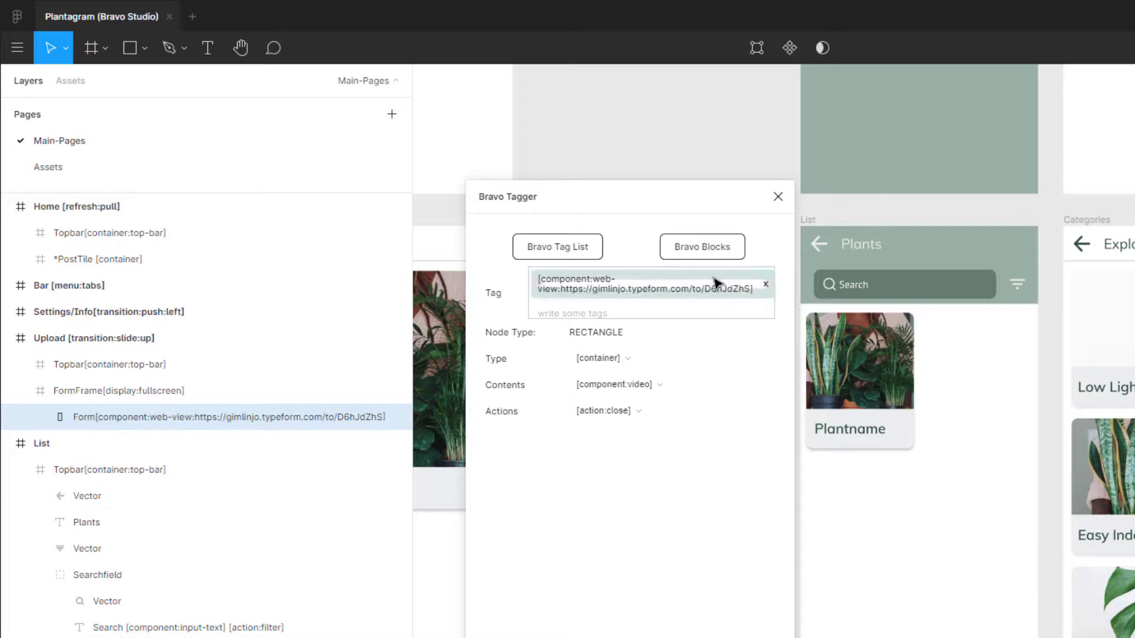
left_click_drag(569, 334, 591, 334)
left_click(592, 332)
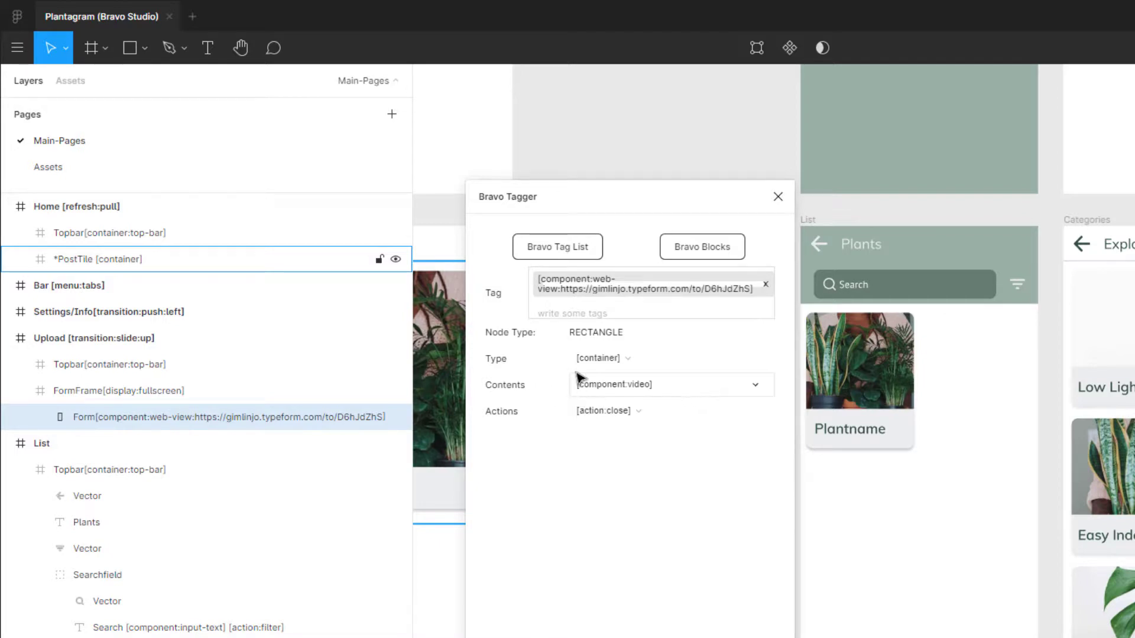
left_click(690, 386)
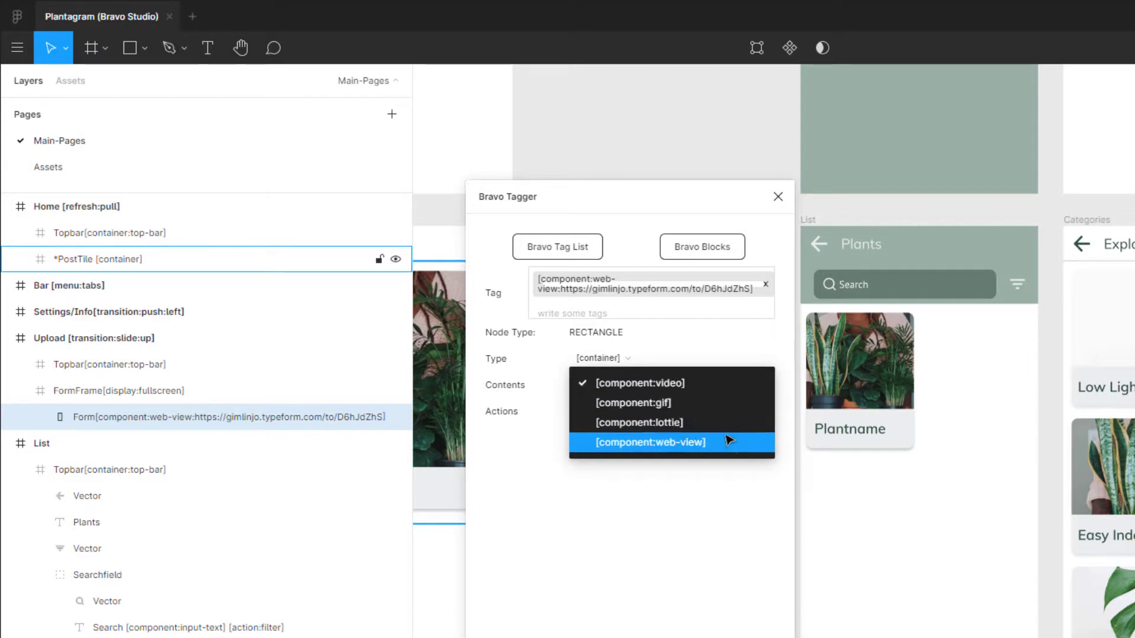
left_click(639, 570)
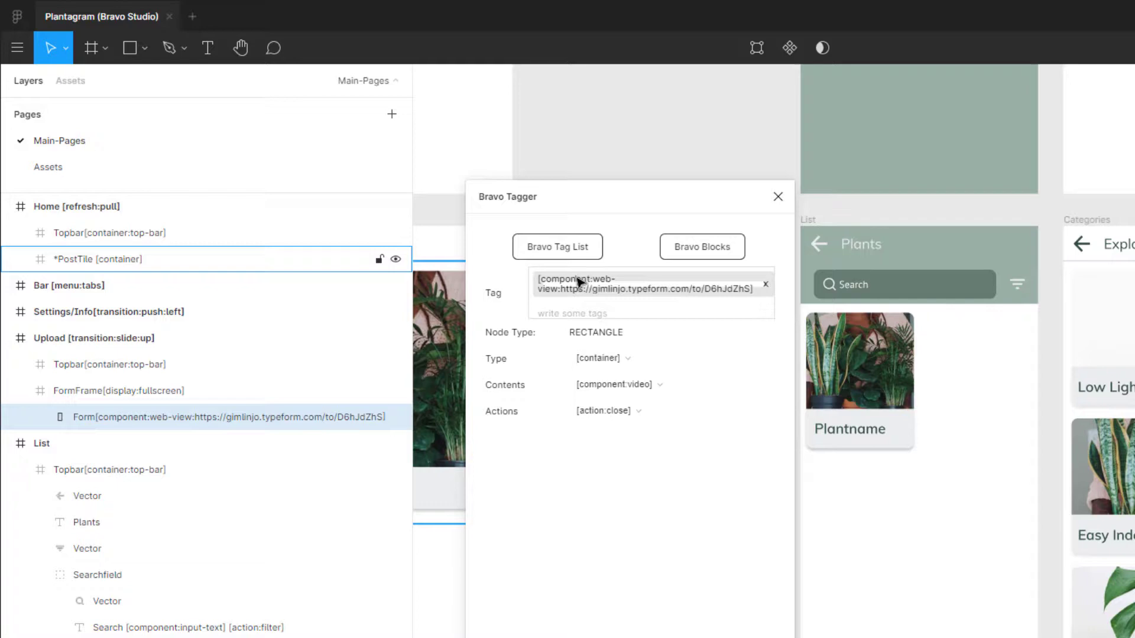
left_click(733, 385)
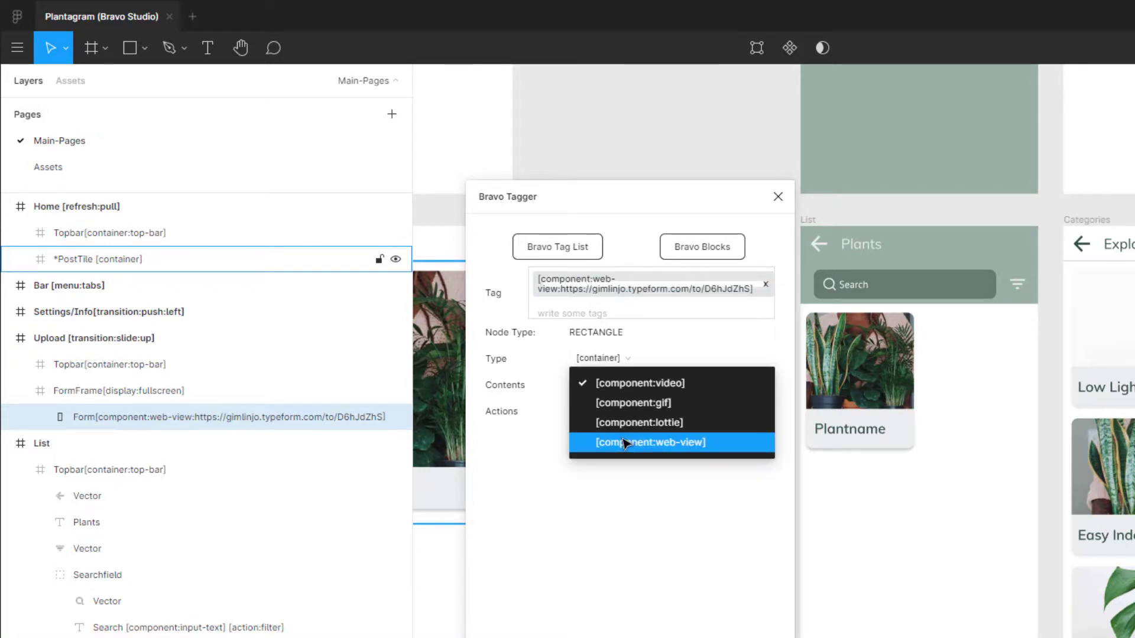
left_click(29, 148)
left_click(762, 411)
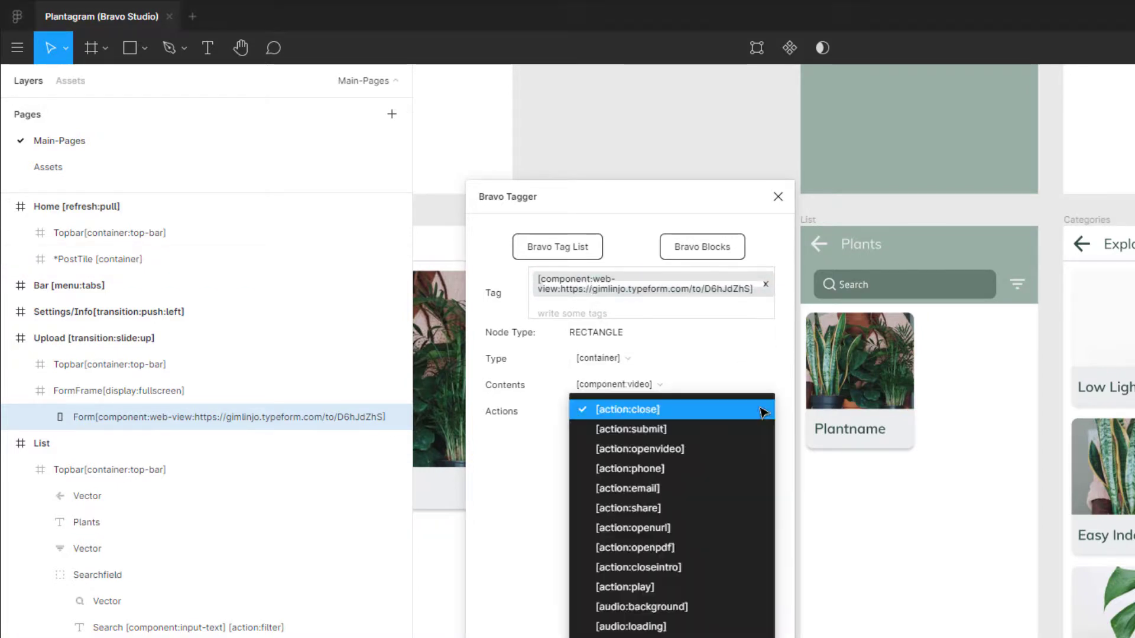
left_click(761, 411)
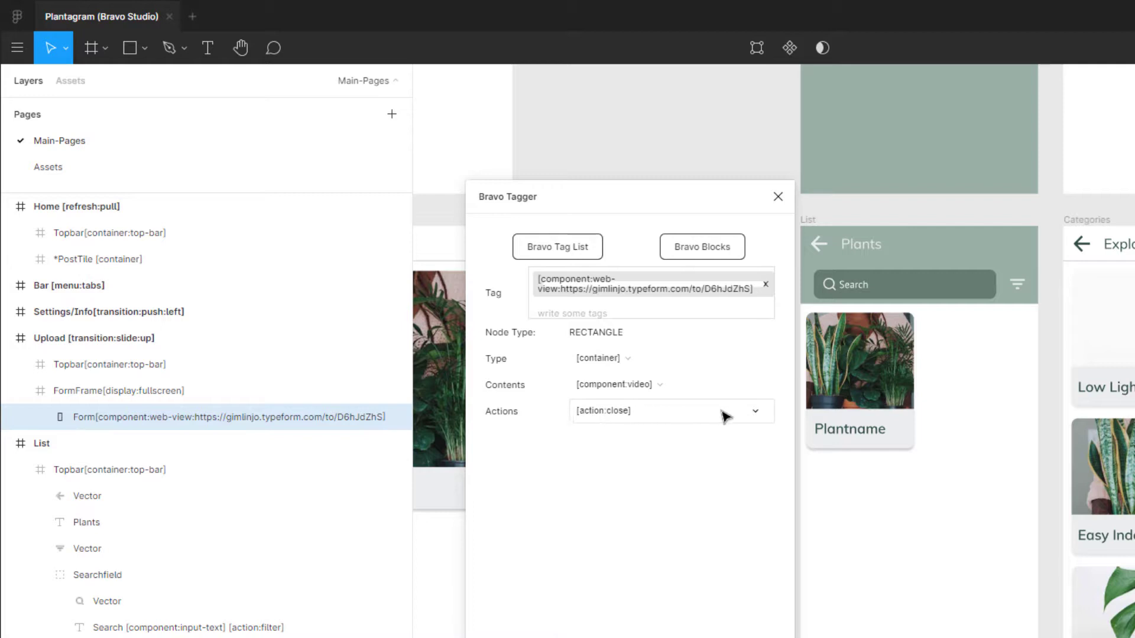
left_click(726, 413)
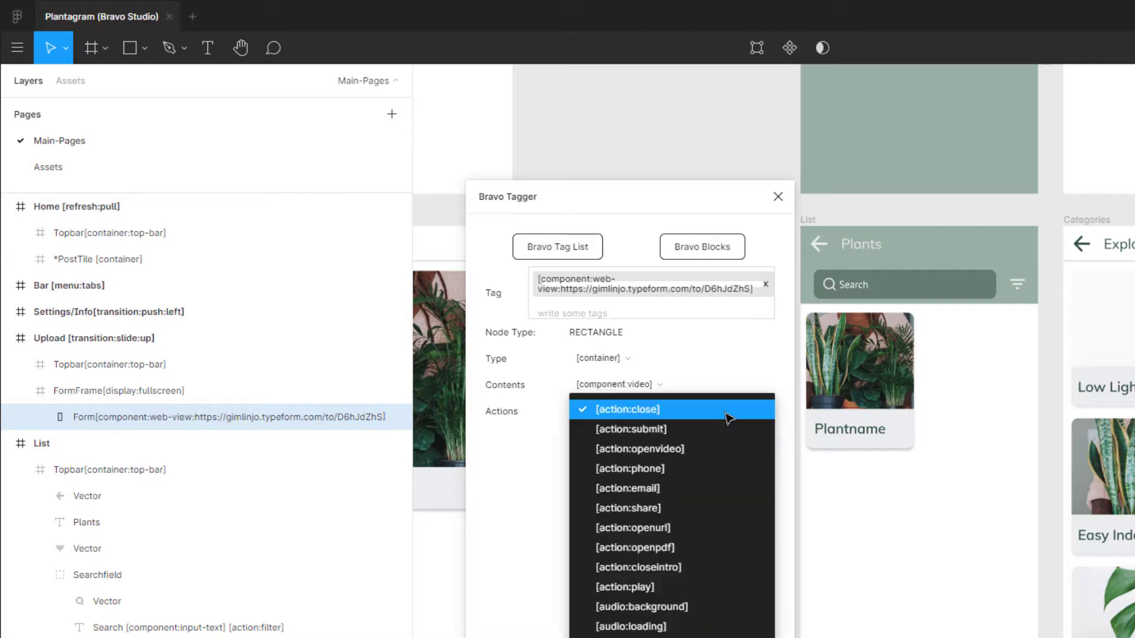
left_click(505, 495)
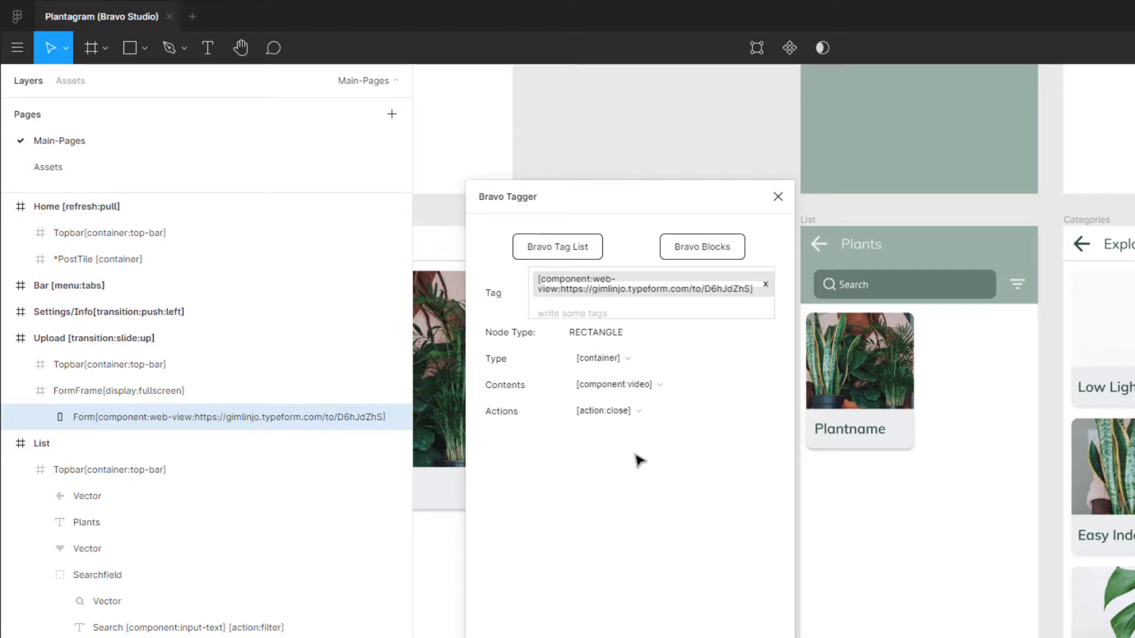
left_click(690, 408)
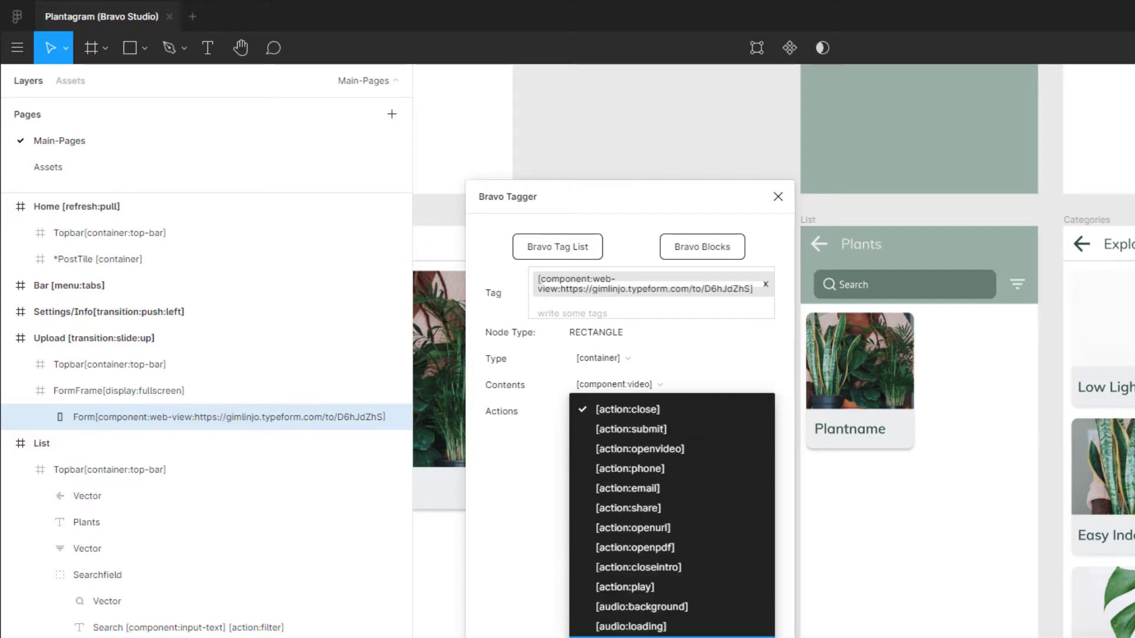
left_click(520, 527)
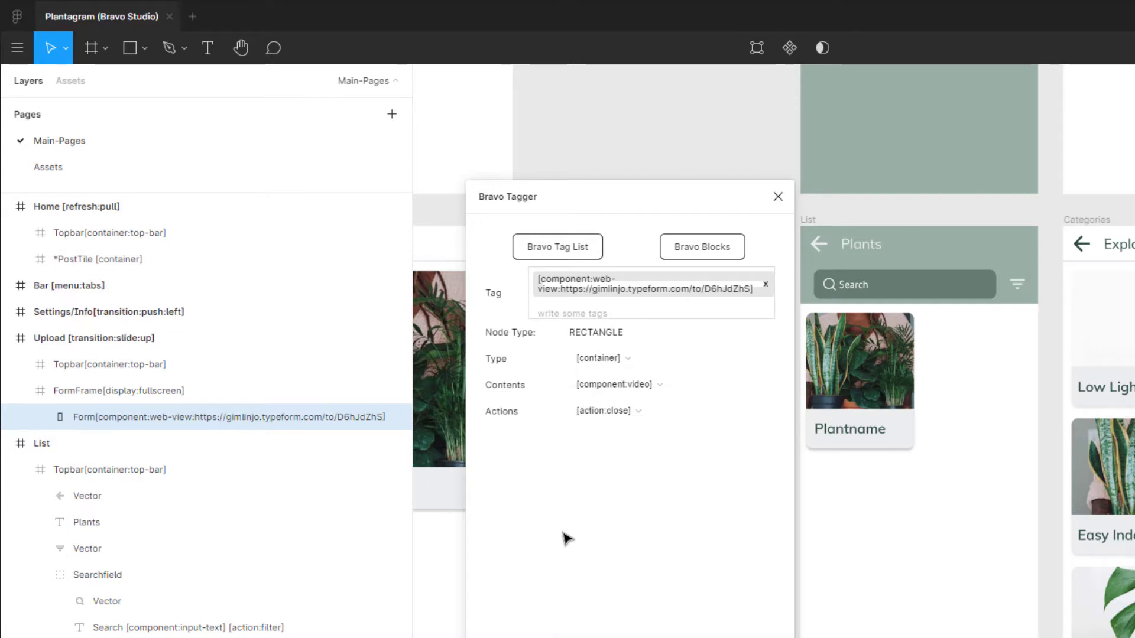